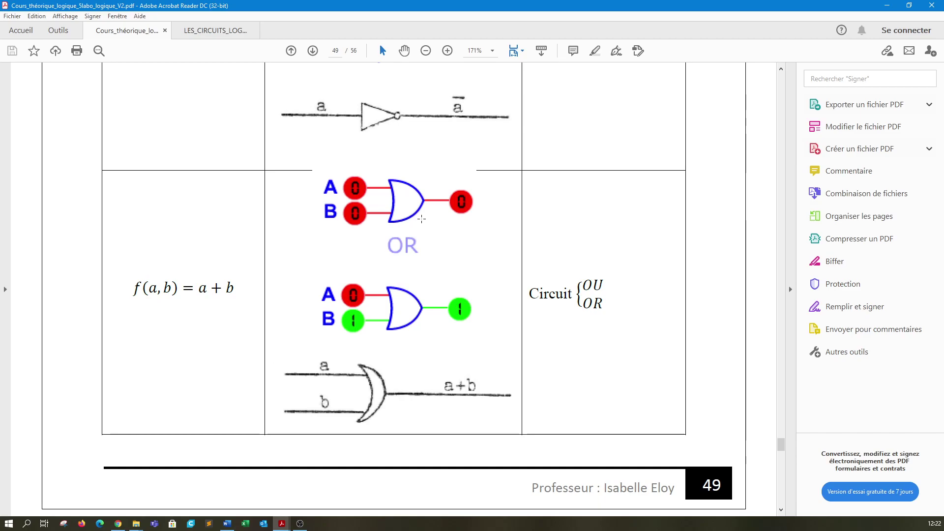
Review the logic gate table through the XOR circuit and select the example function f(a,b,c) = a + bc below it.
scroll(420, 216, "down", 10)
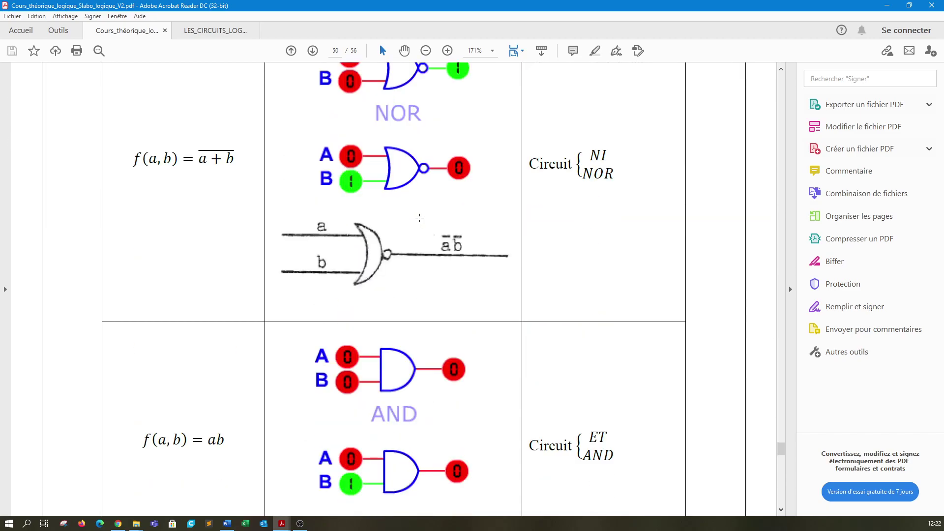
scroll(420, 216, "down", 10)
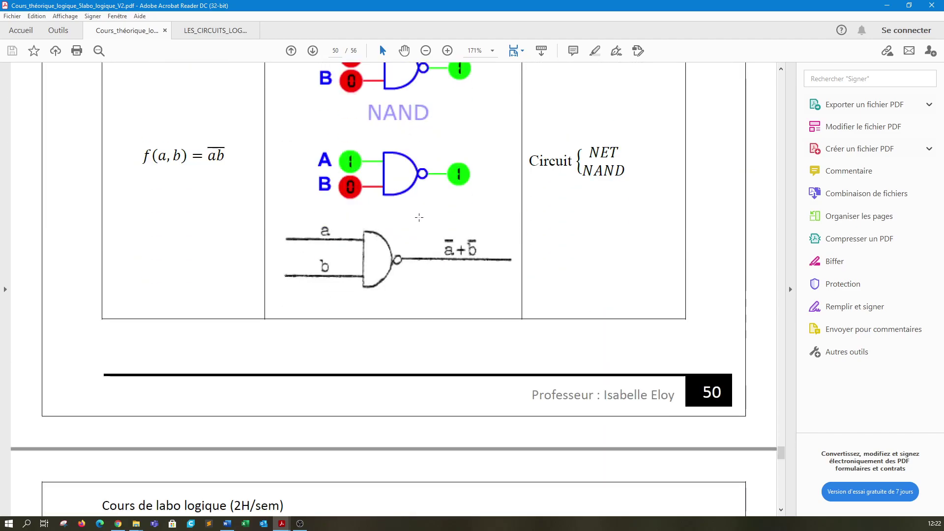
scroll(418, 217, "down", 5)
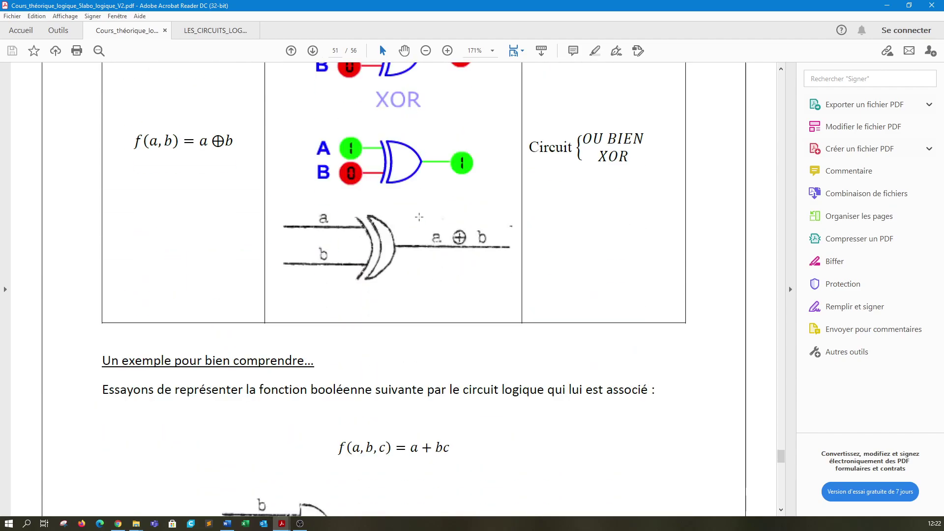
scroll(418, 216, "up", 3)
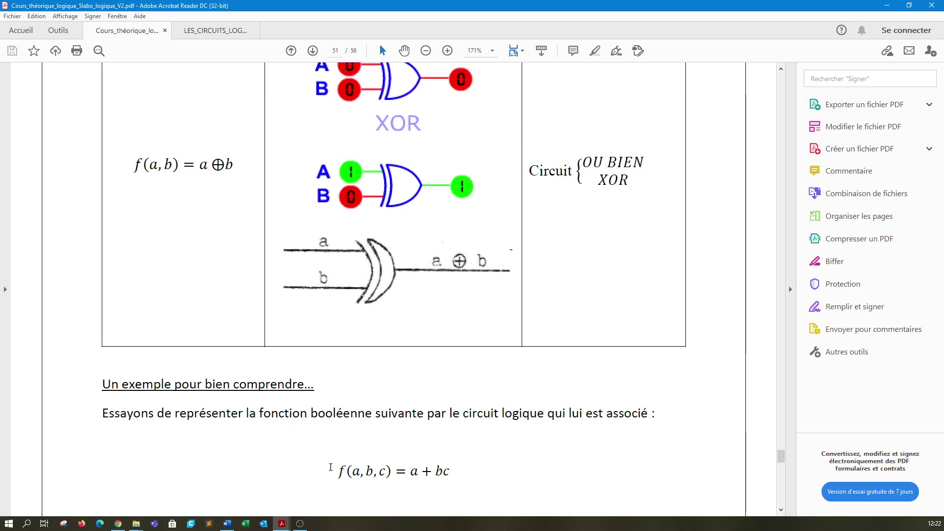
left_click_drag(338, 471, 462, 473)
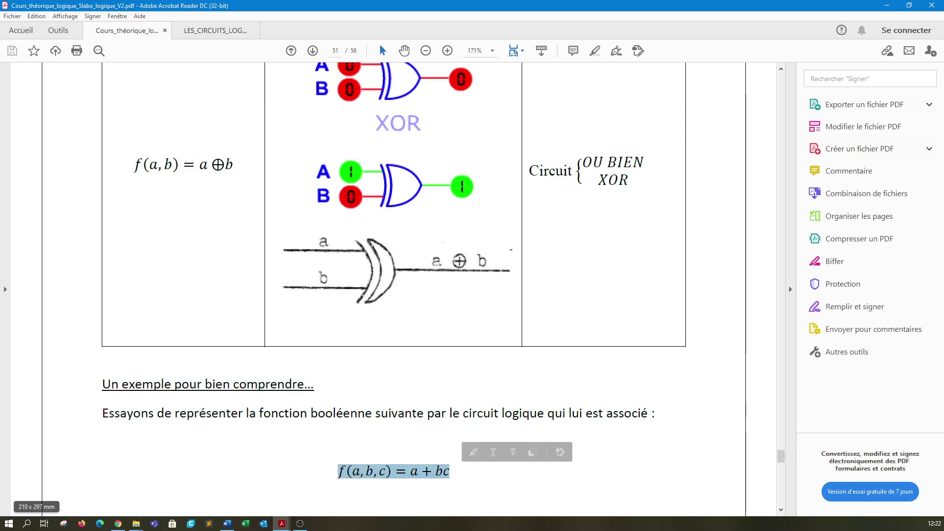
Switch to Google Chrome, search for logicly, view its free trial page and open the online circuit demo.
key("alt+Tab")
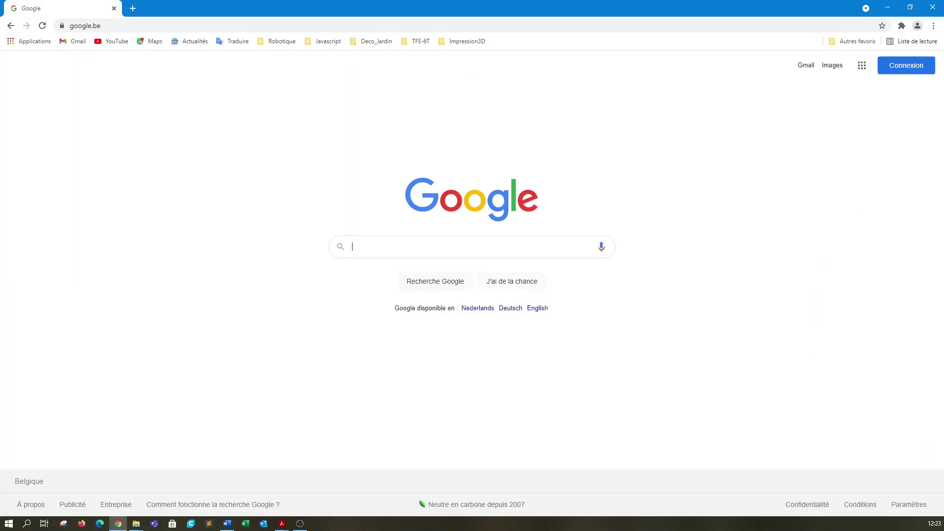
type("log")
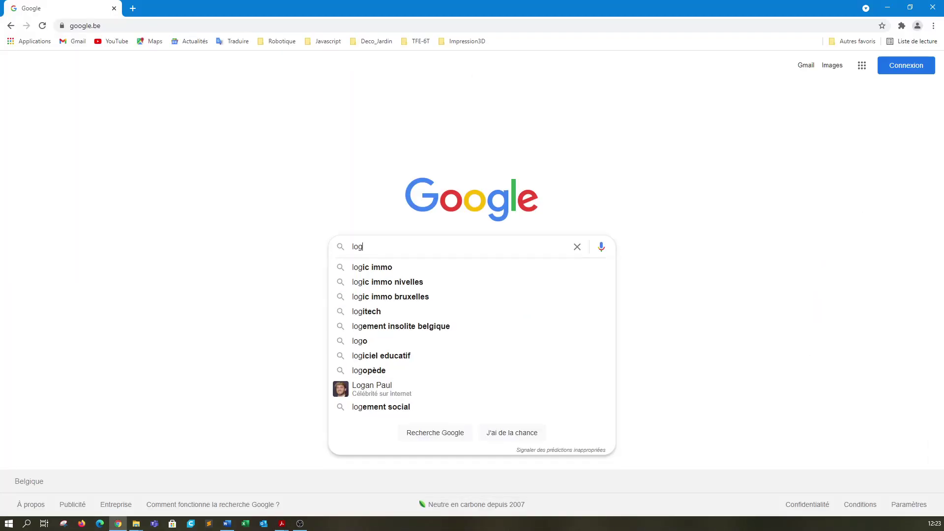
type("icly")
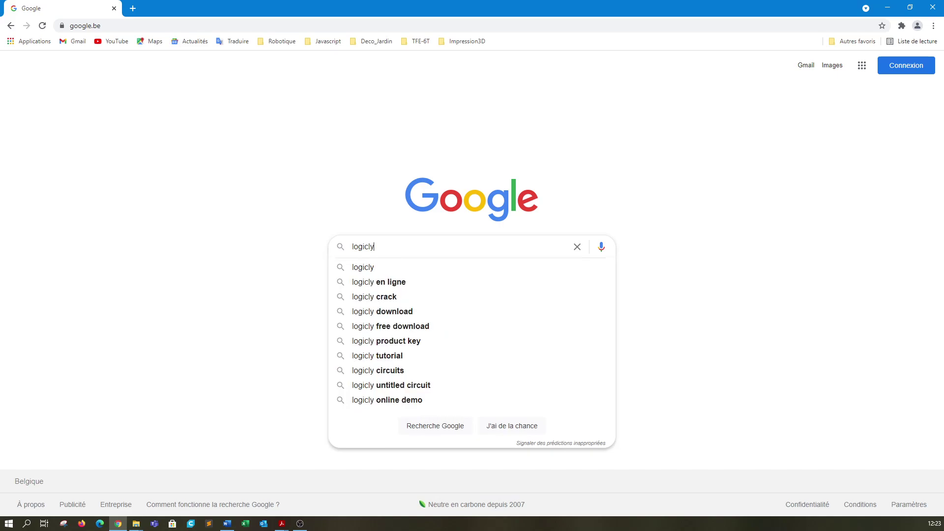
key("Return")
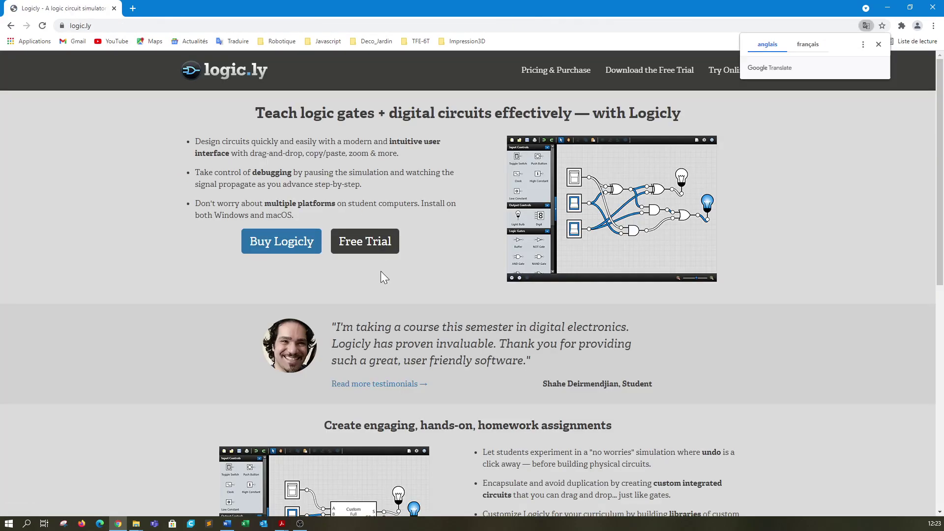
left_click(371, 244)
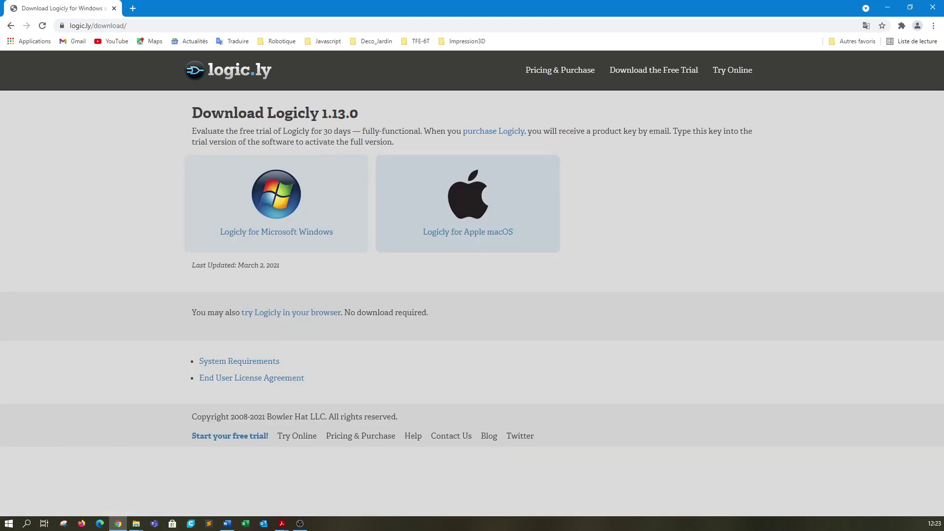
left_click_drag(268, 131, 351, 130)
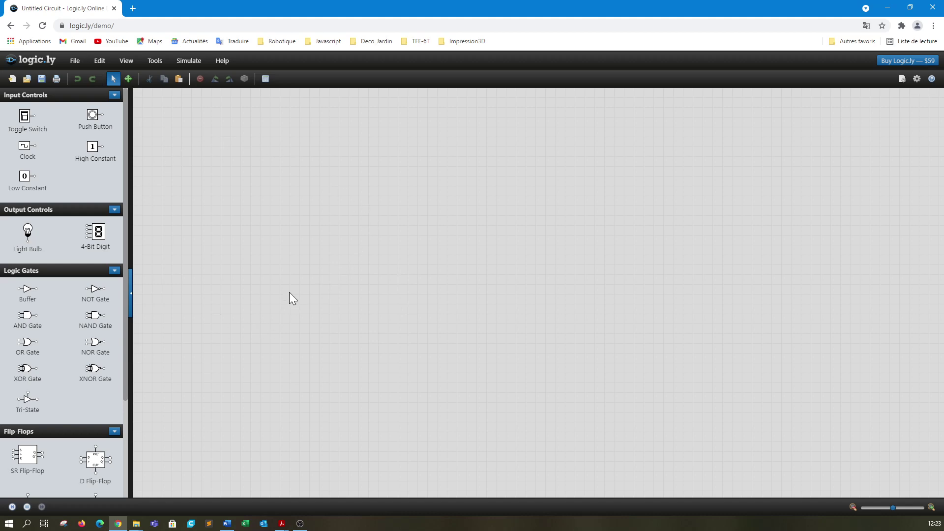
Recheck the example function in the PDF and place a toggle switch with the label A beside it on the demo canvas.
key("alt+Tab")
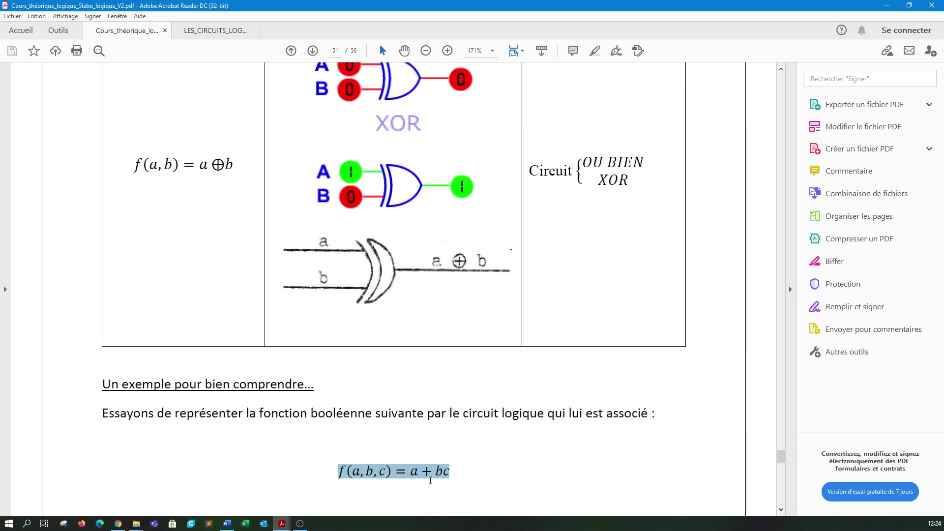
key("alt+Tab")
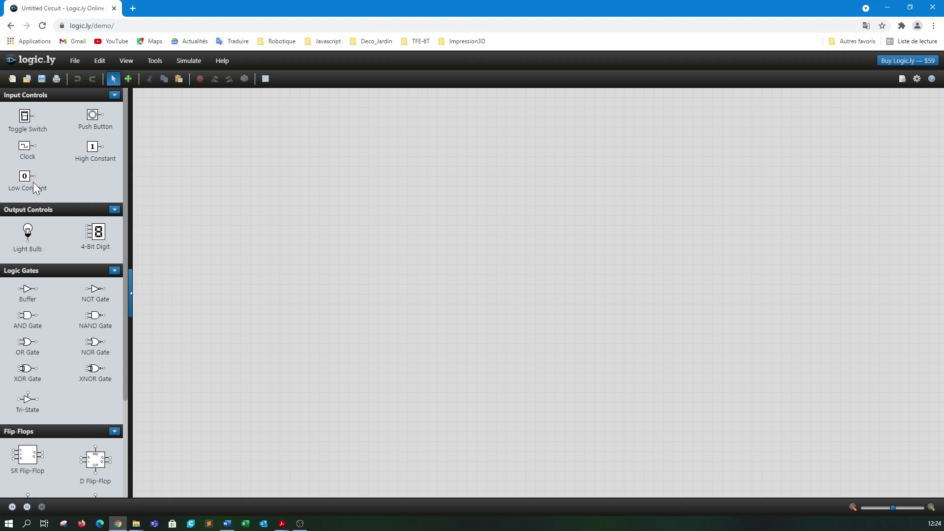
left_click_drag(28, 121, 278, 189)
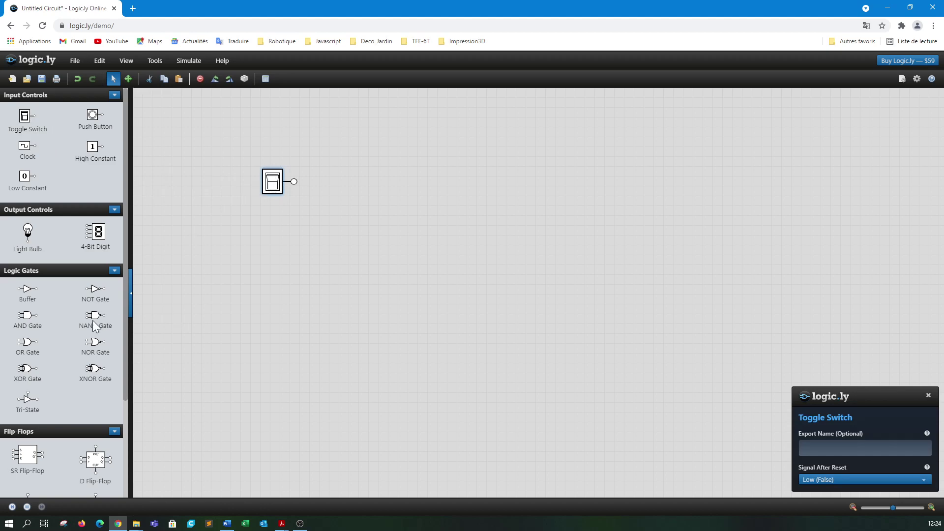
scroll(71, 344, "down", 3)
left_click_drag(28, 445, 258, 187)
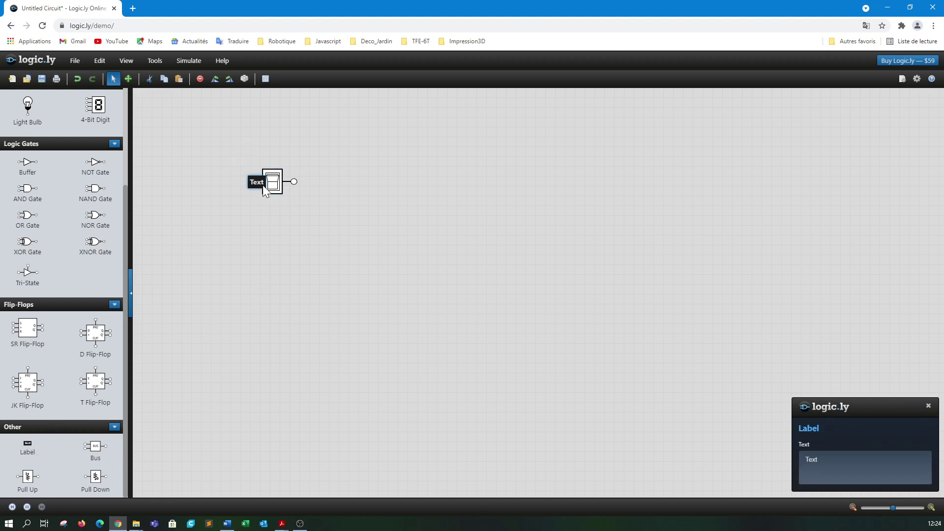
left_click_drag(819, 460, 761, 465)
type("A")
left_click(618, 375)
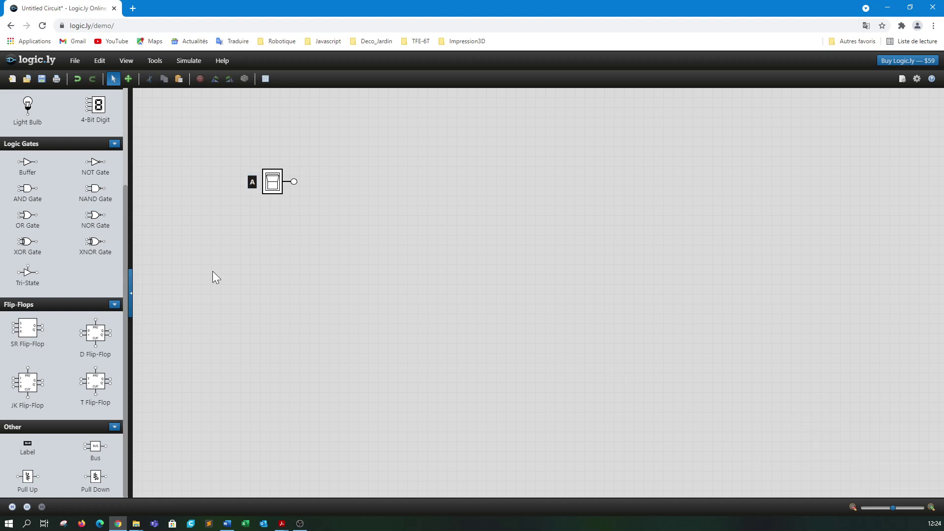
Copy the labelled toggle switch and place two duplicates in a column beneath the original.
left_click_drag(216, 146, 348, 209)
key("ctrl+c")
left_click(363, 303)
key("ctrl+v")
left_click_drag(542, 298, 273, 235)
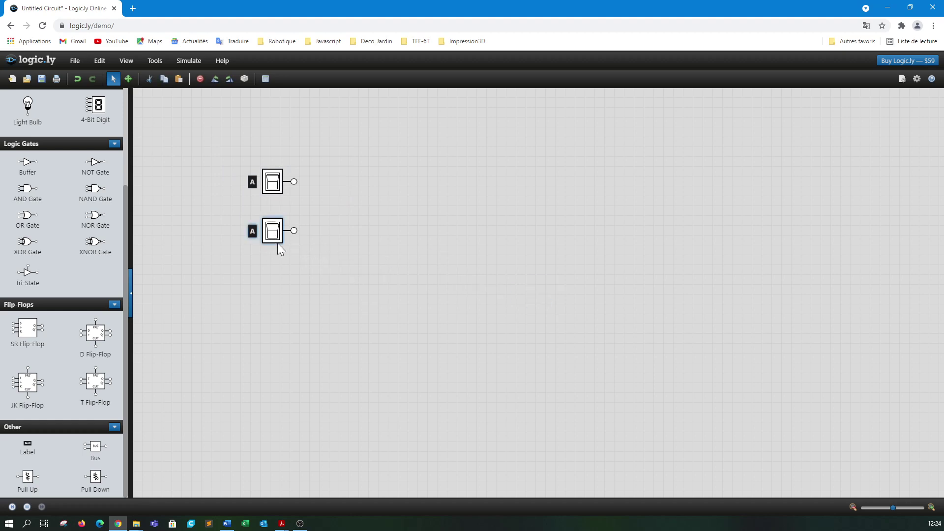
left_click(364, 266)
left_click_drag(545, 295, 277, 283)
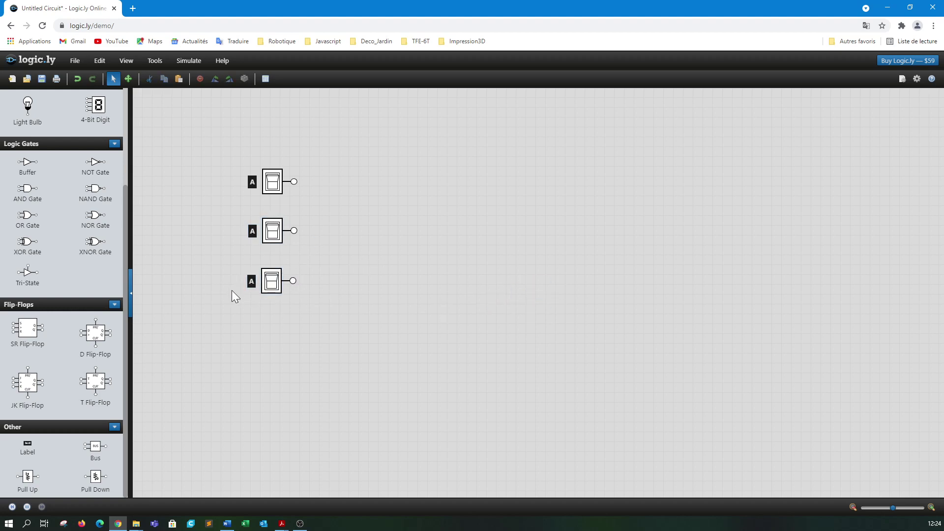
Change the label of the middle switch to B and the label of the lowest switch to C.
left_click(253, 234)
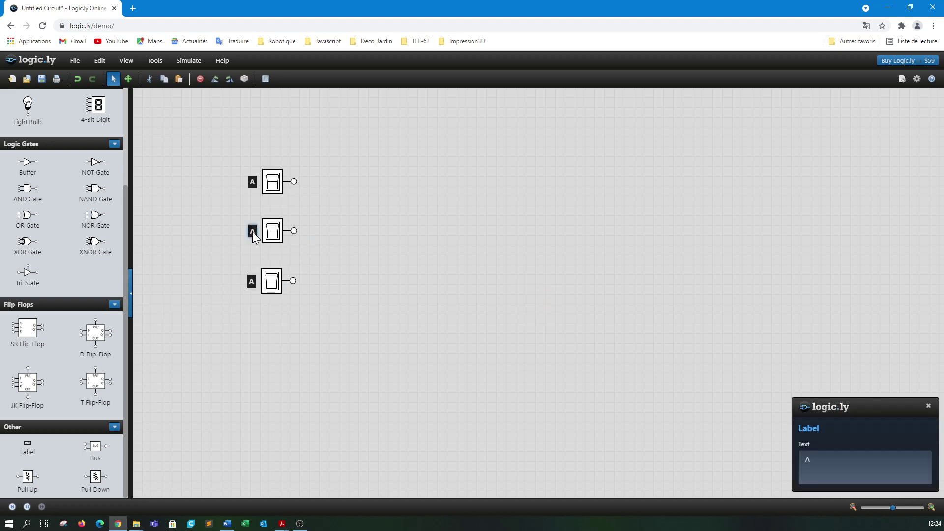
left_click(830, 455)
key("BackSpace")
type("B")
left_click(399, 409)
left_click(252, 282)
left_click(830, 457)
key("BackSpace")
type("B")
key("BackSpace")
type("C")
left_click(471, 300)
Test switch C by toggling it on and off twice.
left_click(275, 285)
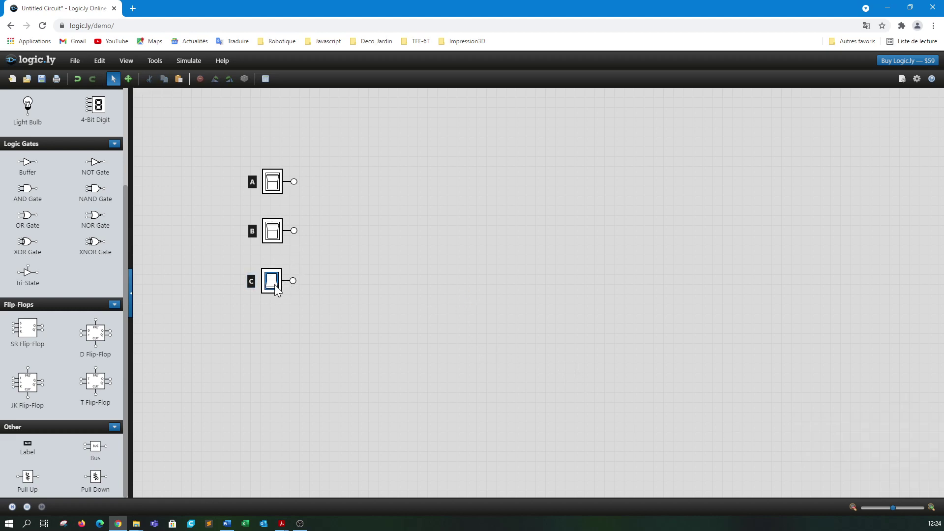
left_click(276, 285)
left_click(275, 289)
left_click(277, 284)
Place a light bulb, an AND gate near switches B and C, and an OR gate between them, checking the function in the PDF.
left_click_drag(28, 109, 588, 216)
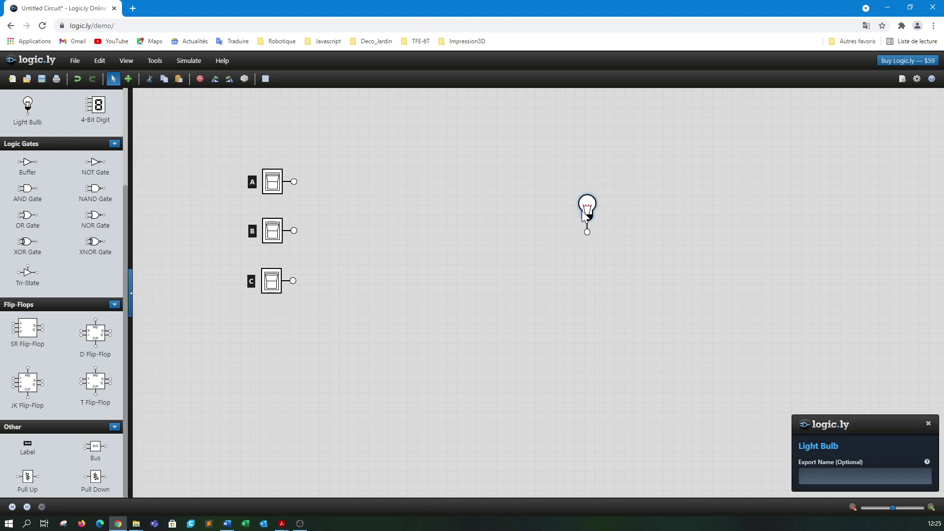
left_click(552, 232)
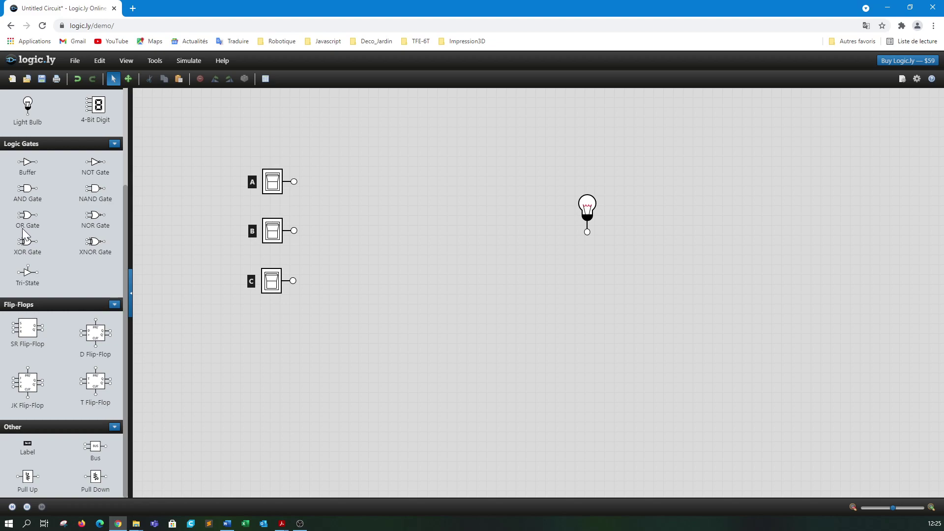
left_click_drag(27, 227, 376, 209)
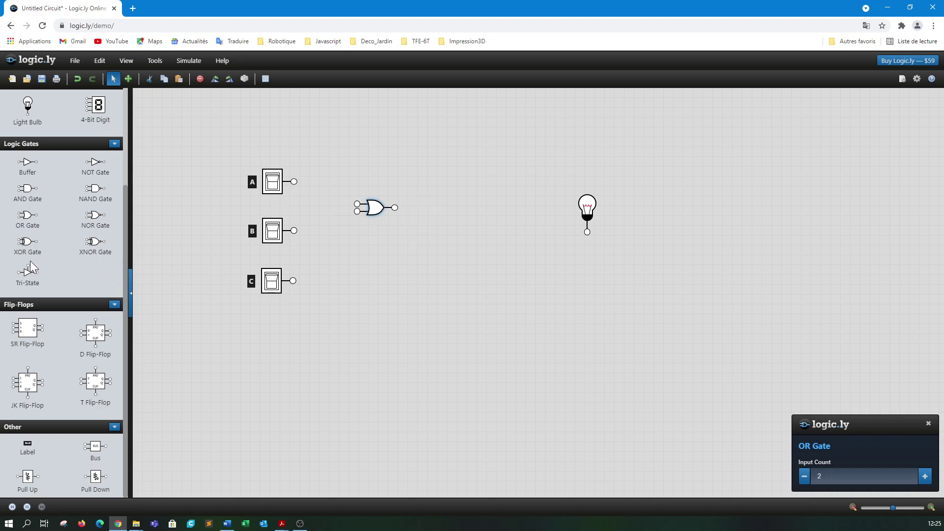
left_click_drag(27, 189, 380, 266)
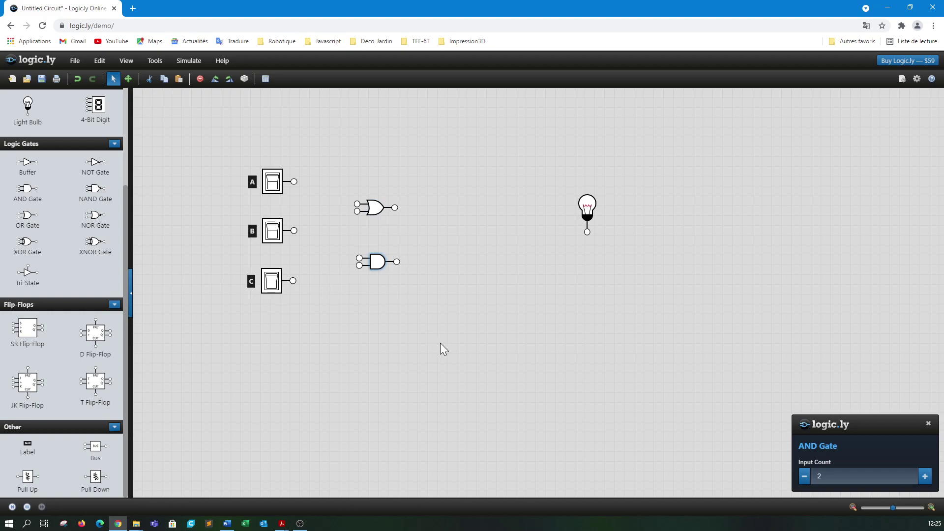
left_click_drag(378, 210, 457, 231)
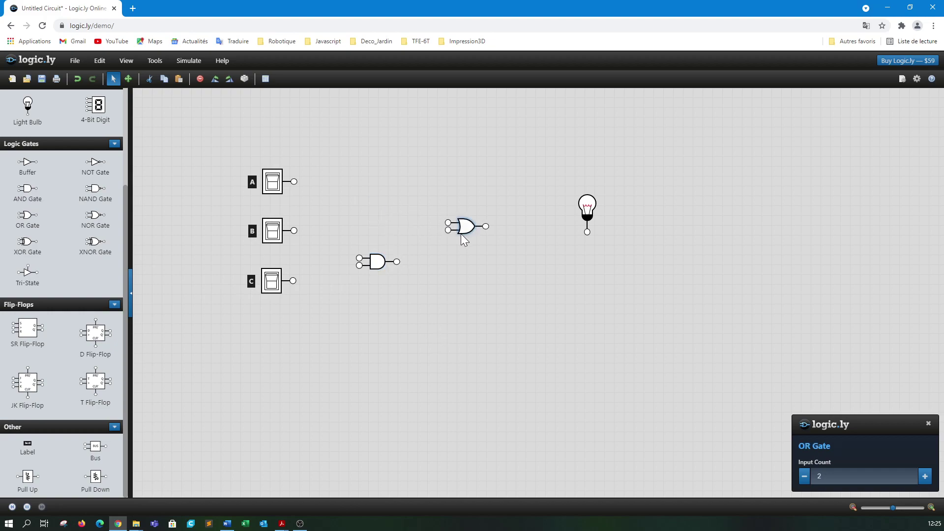
key("alt+Tab")
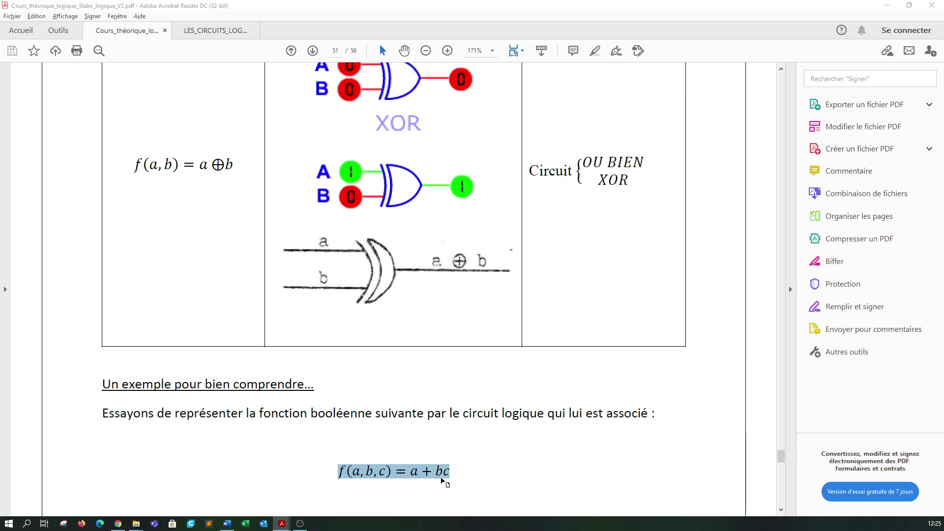
key("alt+Tab")
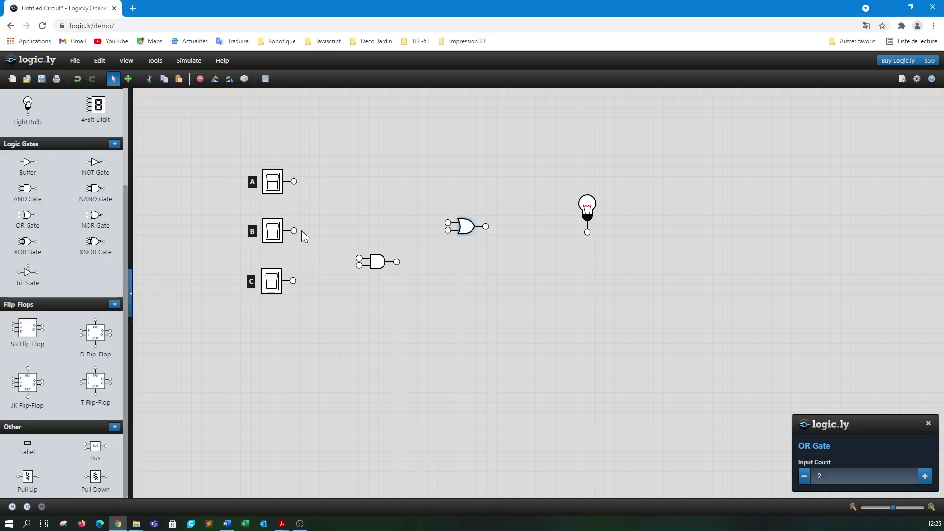
Try raising the AND gate's input count to 6 and return it to 2.
left_click(380, 267)
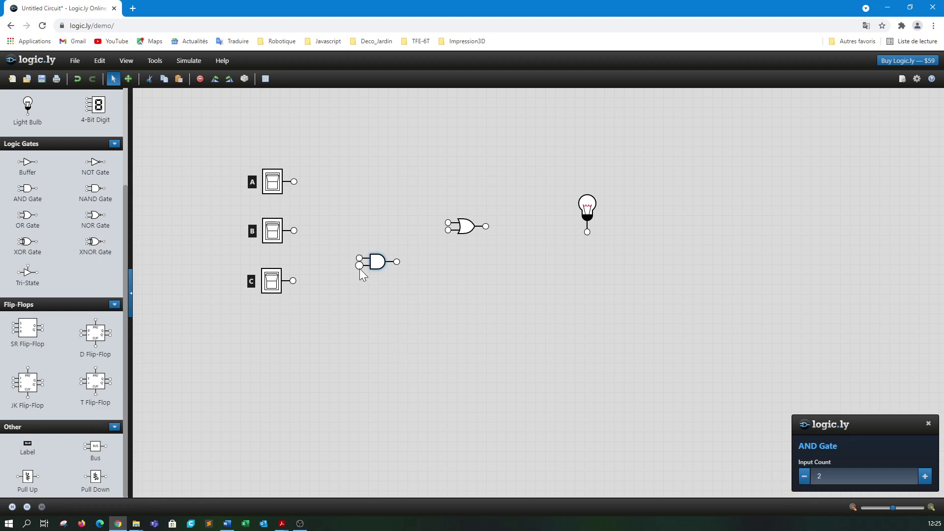
left_click(925, 477)
left_click(924, 477)
left_click(925, 477)
left_click(924, 477)
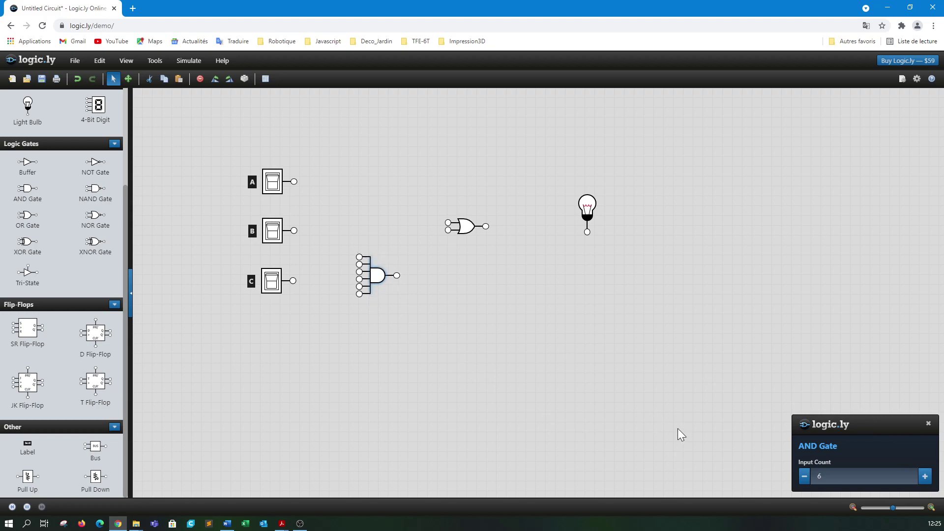
left_click(804, 476)
left_click(804, 476)
left_click(804, 477)
left_click(803, 477)
left_click(645, 428)
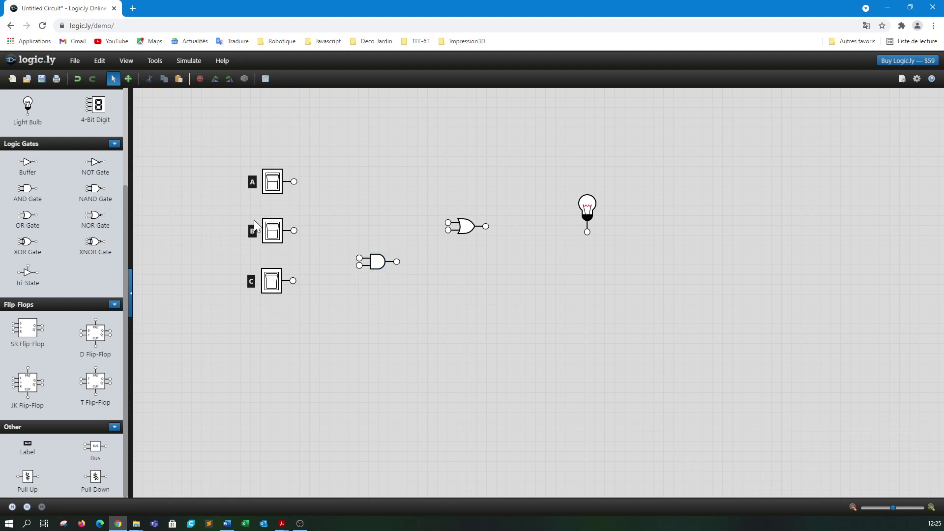
Wire switches B and C to the two AND gate inputs and move the gate closer to the switches.
left_click_drag(294, 231, 361, 265)
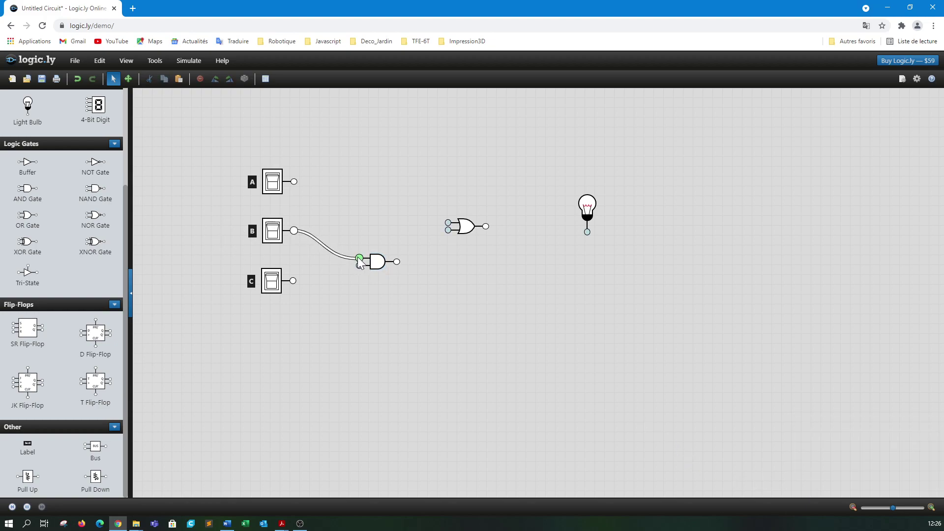
left_click_drag(293, 280, 359, 266)
left_click(379, 266)
left_click_drag(359, 256, 359, 256)
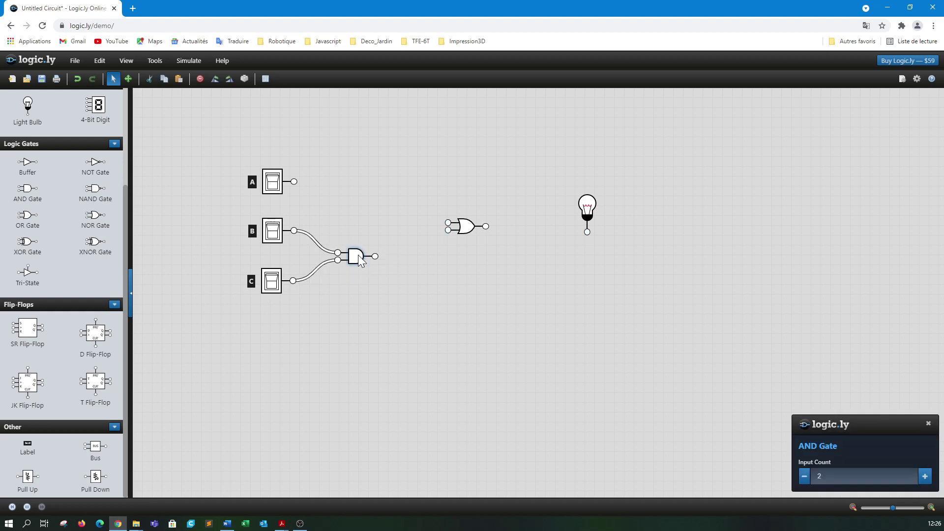
Move the OR gate closer to the AND gate and wire the AND output and switch A to its two inputs.
left_click_drag(470, 225, 440, 224)
left_click_drag(376, 255, 417, 230)
left_click_drag(297, 181, 418, 225)
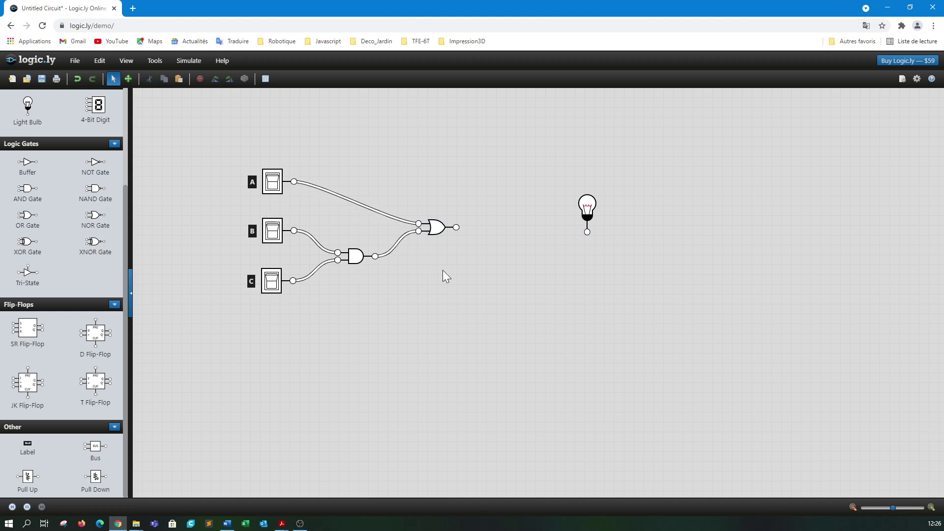
Move the light bulb closer, wire the OR gate's output to it and turn on switch A to test the circuit.
left_click_drag(587, 214, 518, 208)
left_click_drag(456, 227, 519, 228)
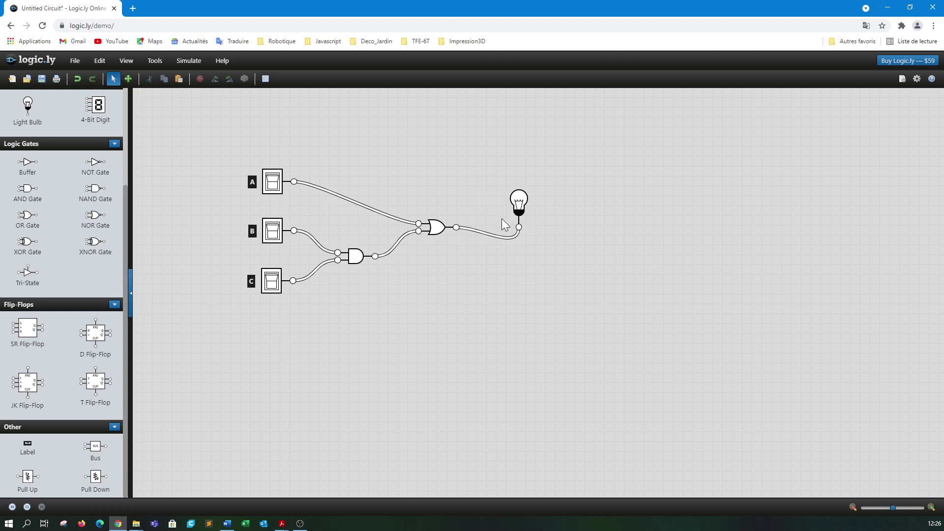
left_click(271, 186)
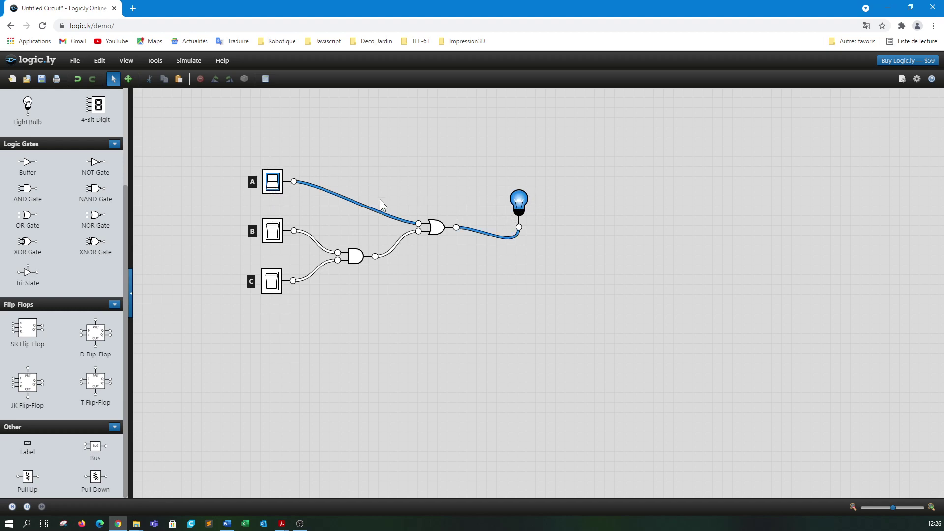
Turn off switch A and turn on switch B to test the circuit with only B active.
left_click(273, 185)
left_click(274, 233)
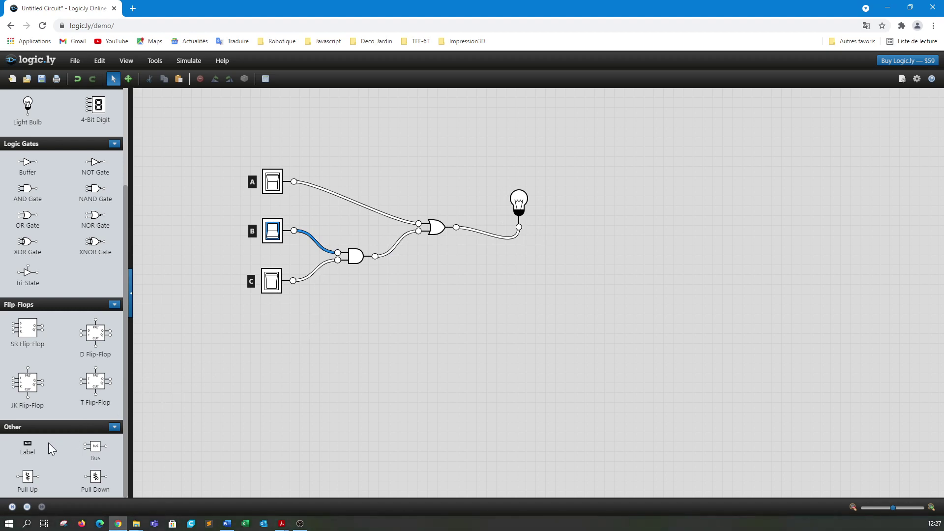
Add a label reading "f(a, b , c) = a + bc" above the OR gate, between the switches and the bulb.
left_click_drag(31, 441, 385, 153)
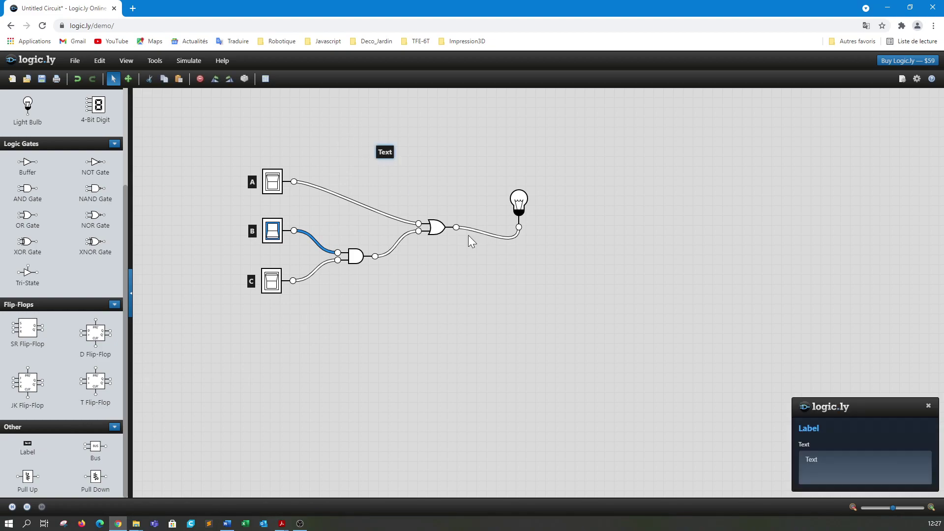
type("f(a, b , c) =")
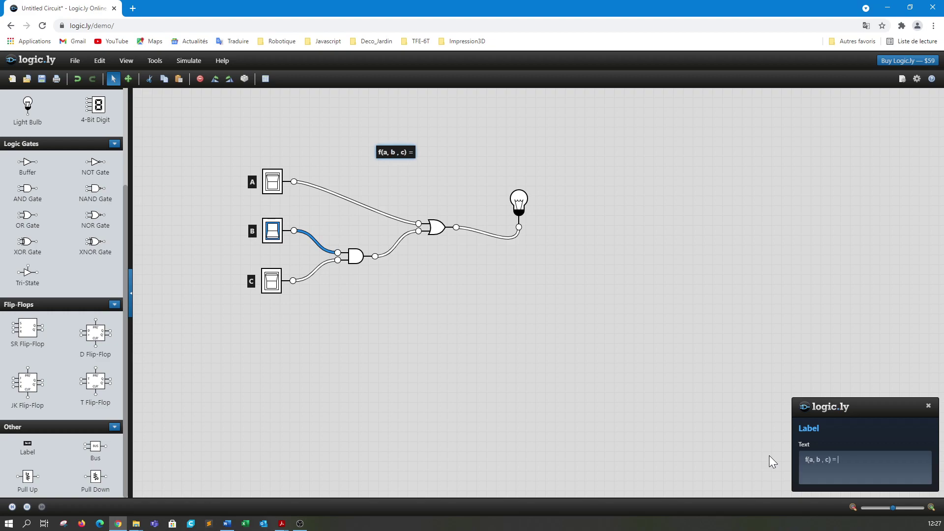
type(" a + bc")
left_click(737, 445)
left_click(420, 153)
left_click_drag(421, 154, 428, 166)
left_click(398, 192)
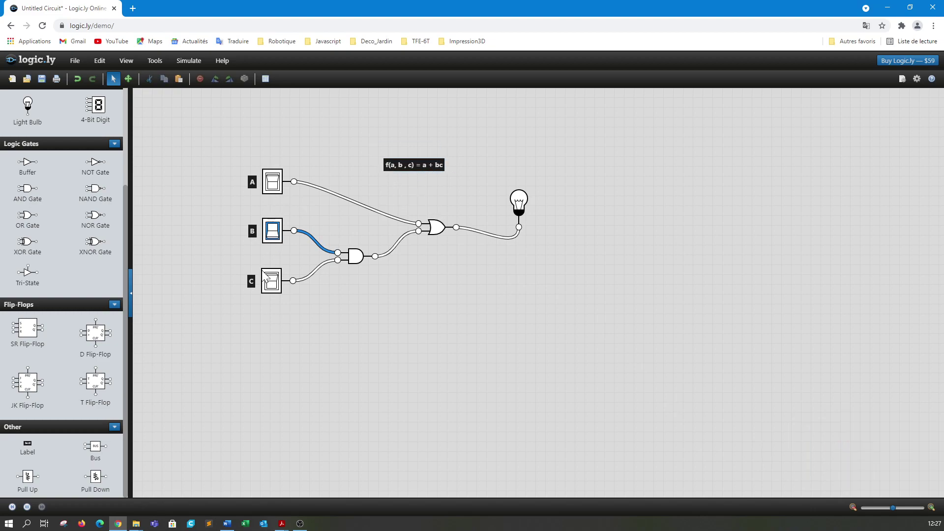
Test the circuit with C alone, B and C together, and A alone, then leave all three switches off.
left_click(269, 236)
left_click(273, 287)
left_click(275, 238)
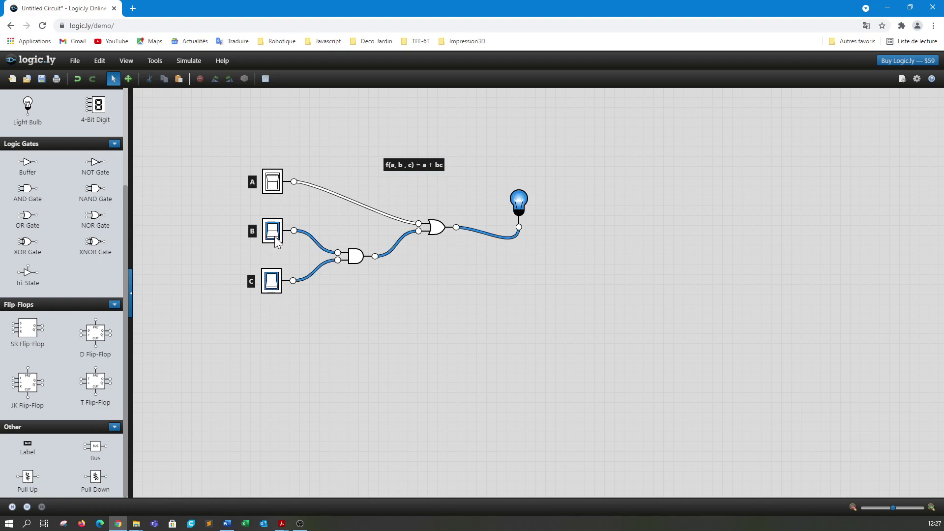
left_click(272, 235)
left_click(272, 284)
left_click(273, 186)
left_click(273, 185)
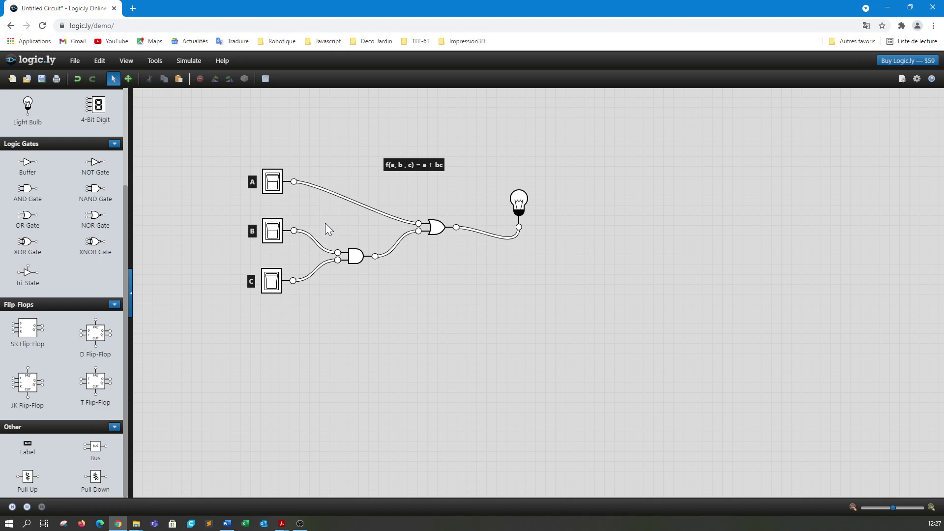
left_click(191, 63)
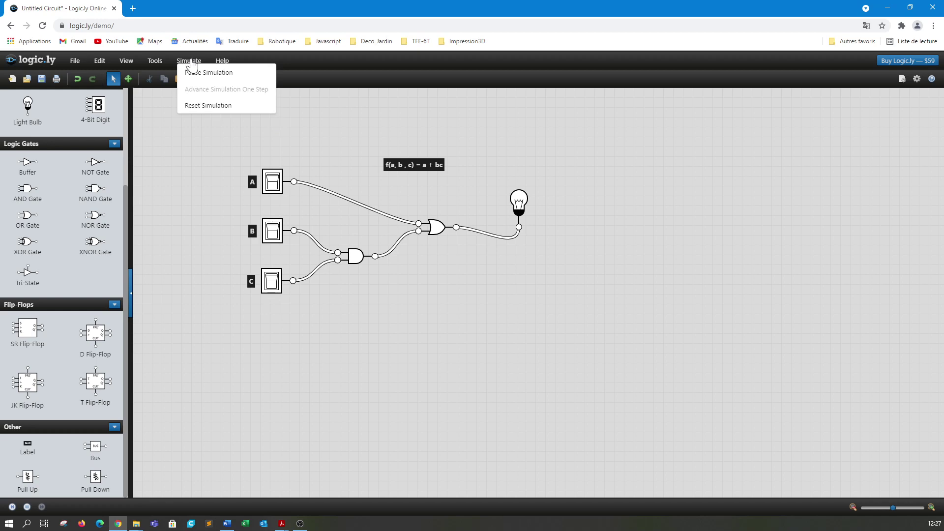
left_click(191, 62)
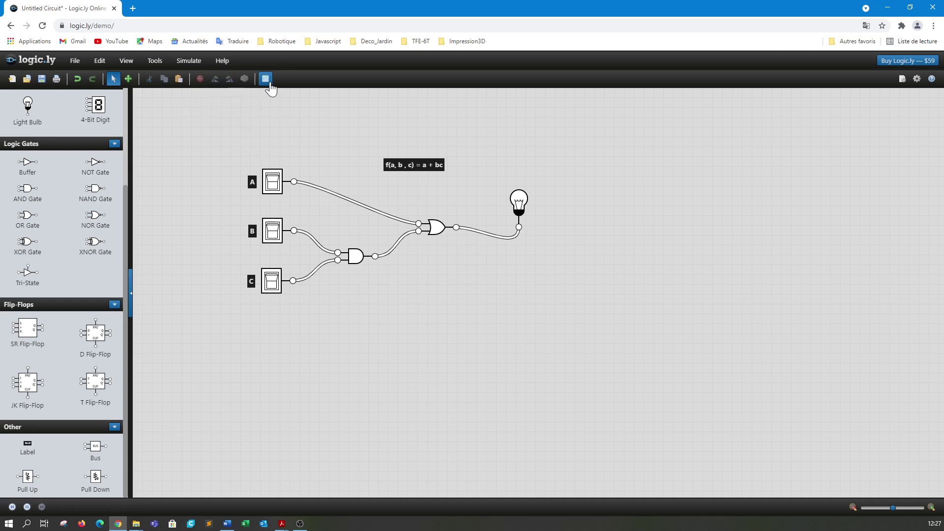
left_click(273, 183)
left_click(273, 183)
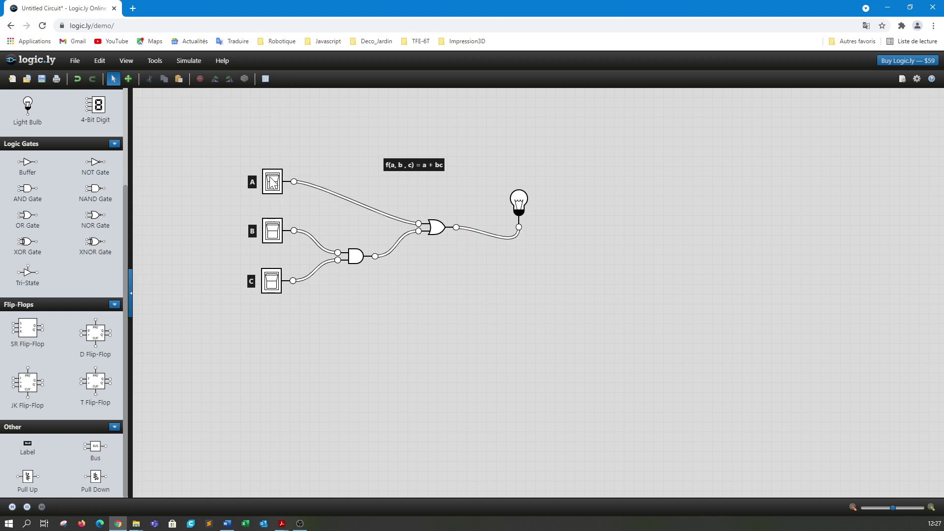
Generate the circuit's truth table, export it as CSV and check the exported file in Excel before closing it.
left_click(266, 80)
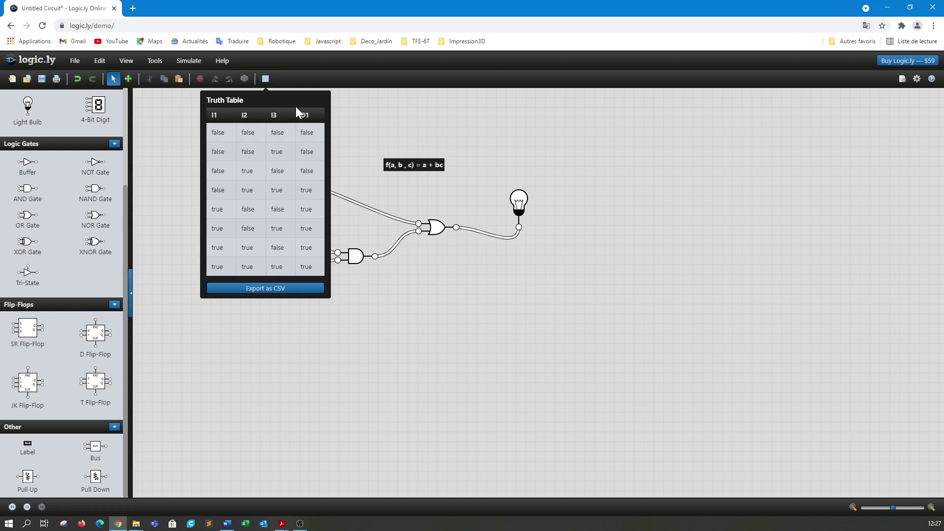
left_click(271, 290)
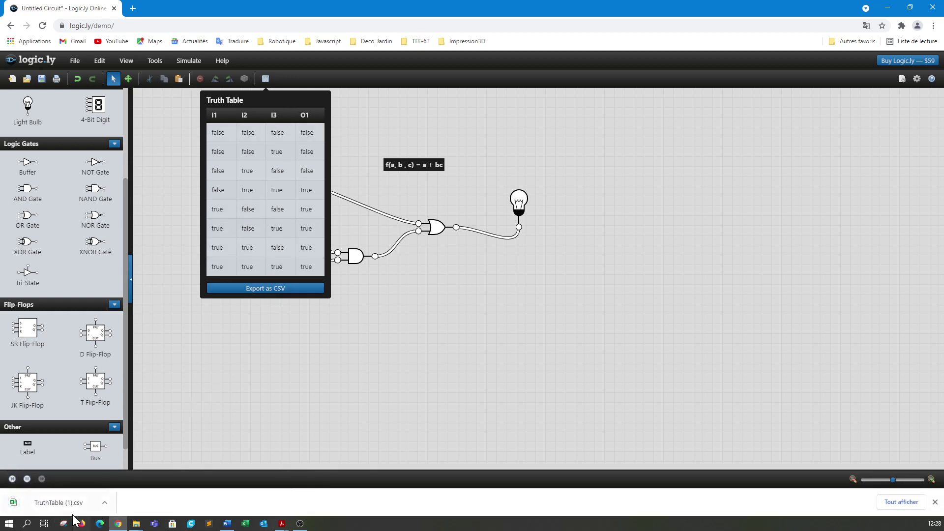
left_click(67, 504)
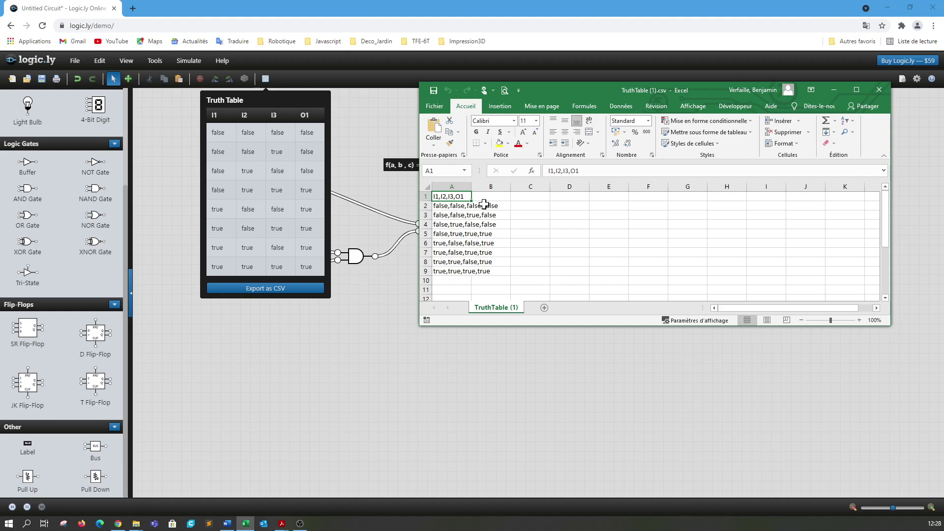
left_click(879, 89)
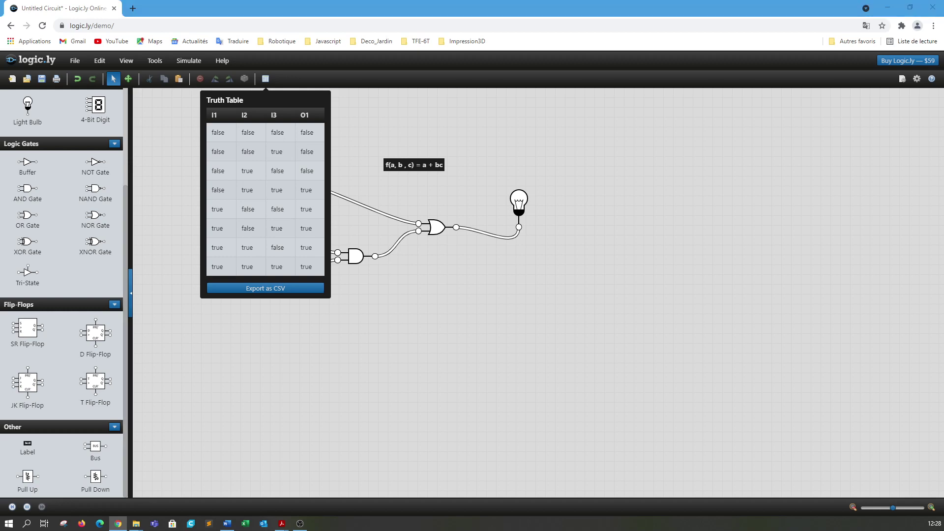
Open TruthTable (1).csv from the Téléchargements folder in Sublime Text and maximize the editor window.
key("super+d")
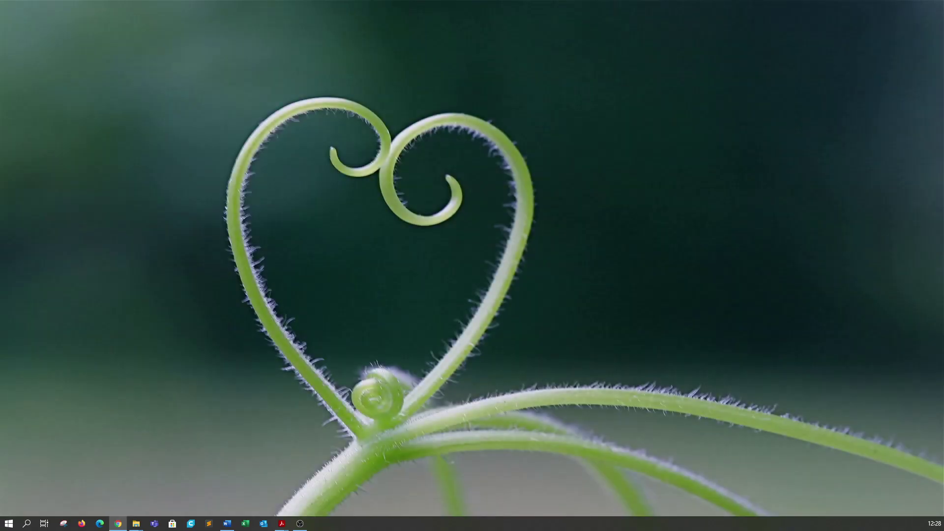
key("super+d")
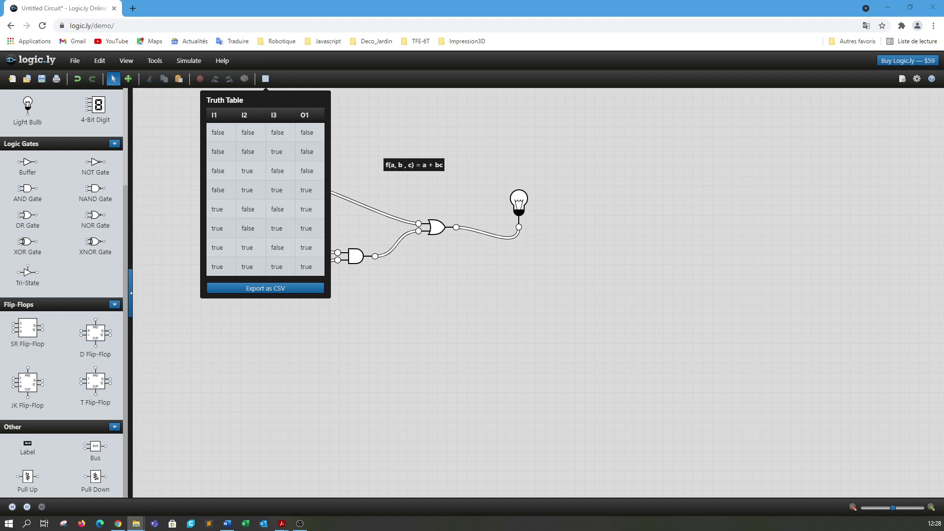
left_click_drag(0, 48, 646, 99)
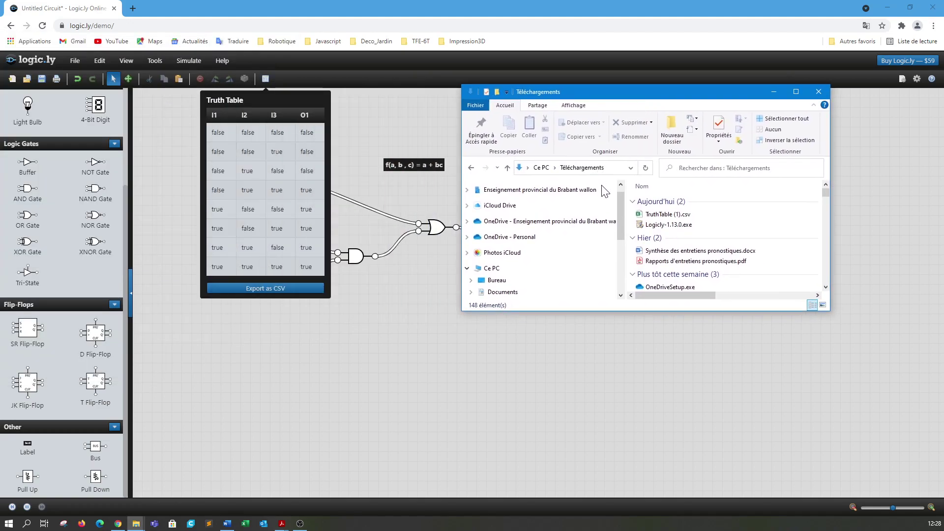
left_click(666, 218)
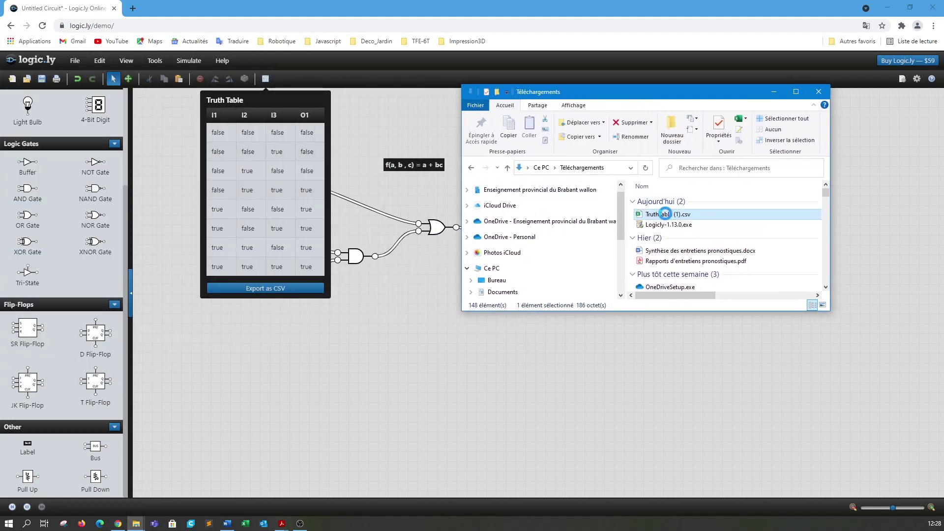
right_click(664, 215)
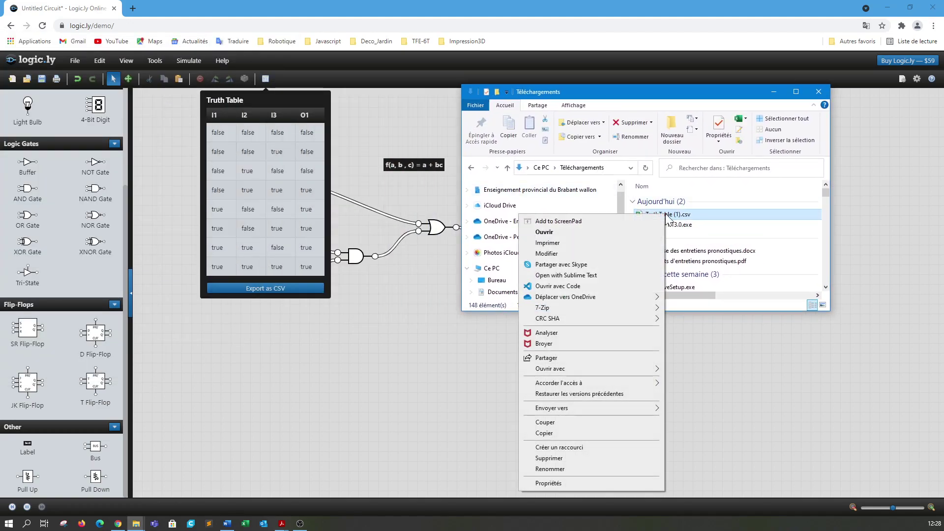
left_click(570, 275)
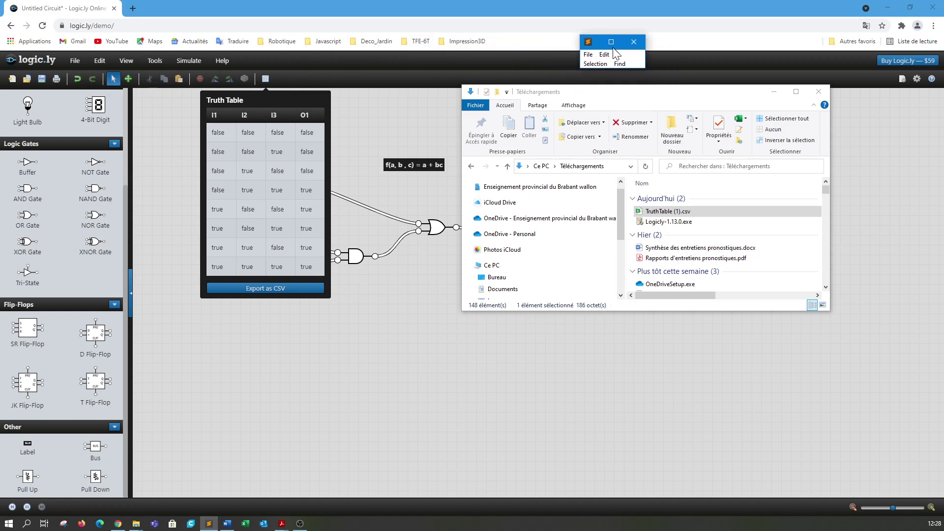
left_click(610, 42)
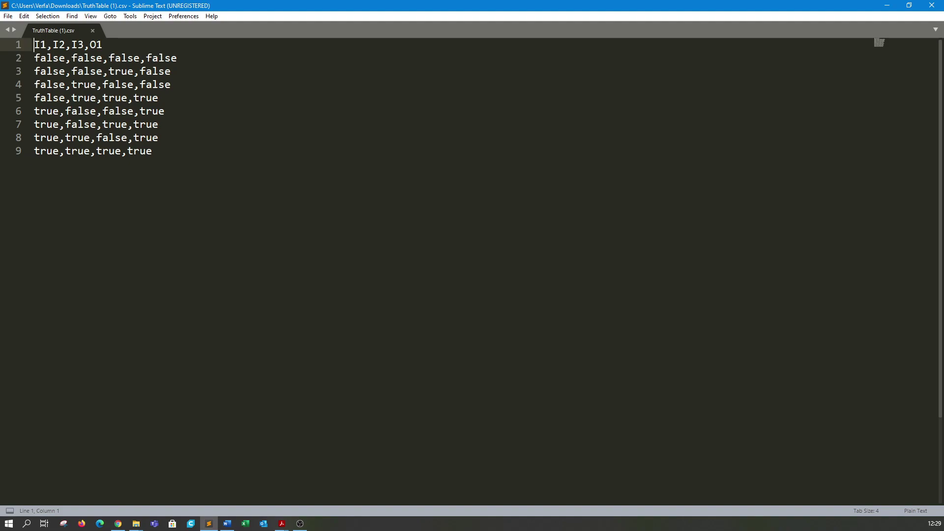
Replace all commas in the file with semicolons and every "false" with 0.
key("ctrl+h")
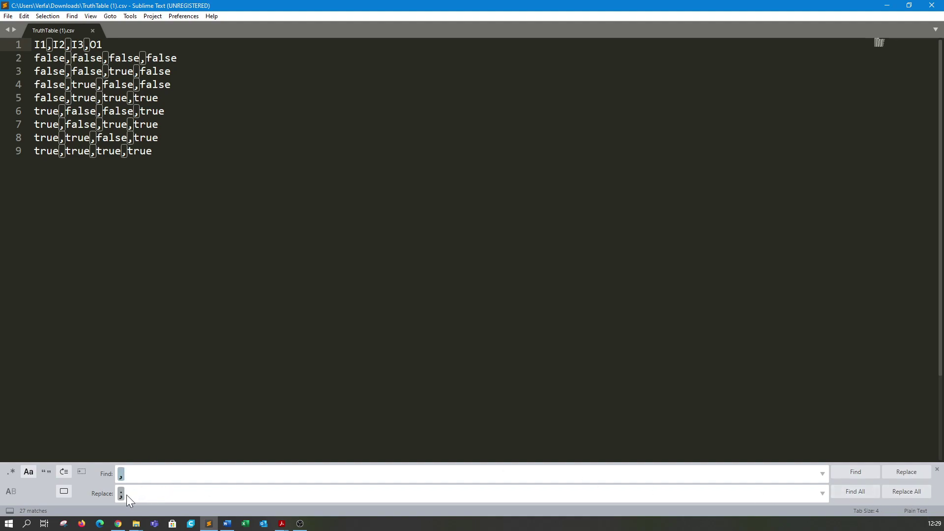
left_click(905, 491)
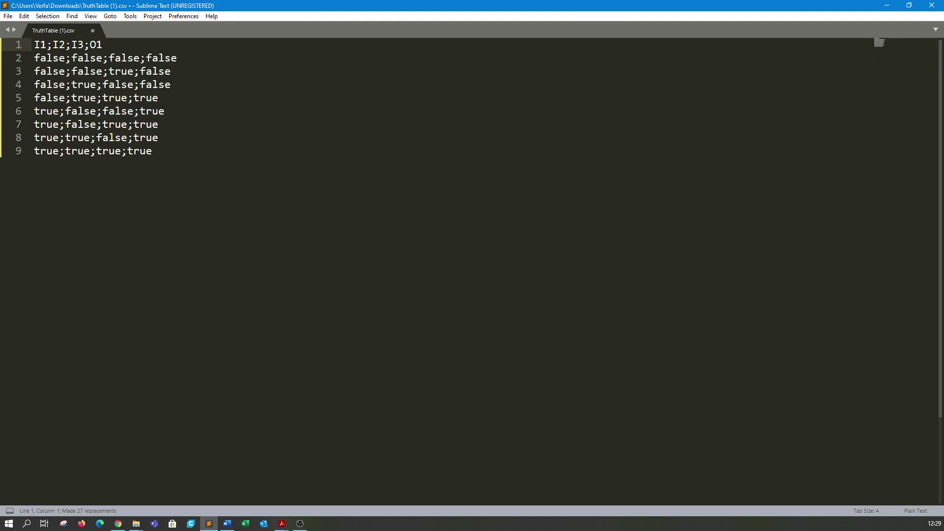
left_click_drag(52, 59, 59, 59)
double_click(50, 57)
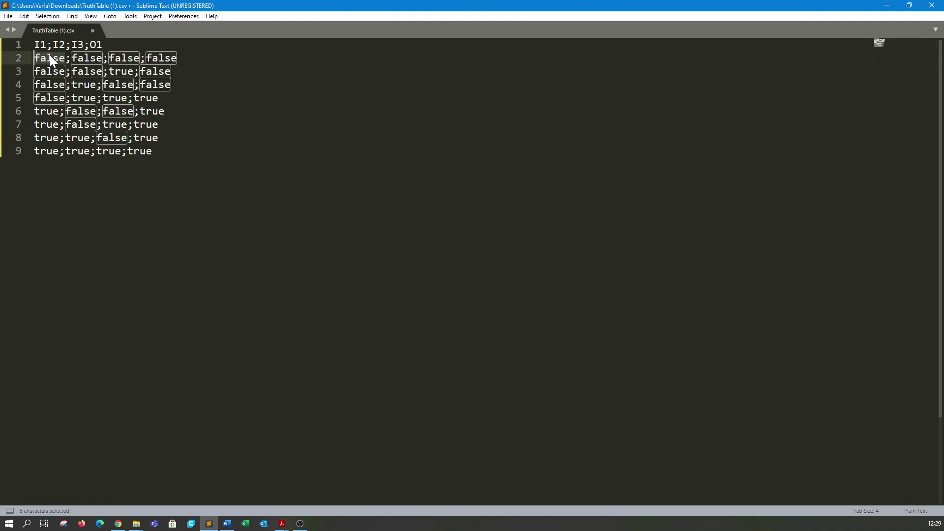
key("ctrl+h")
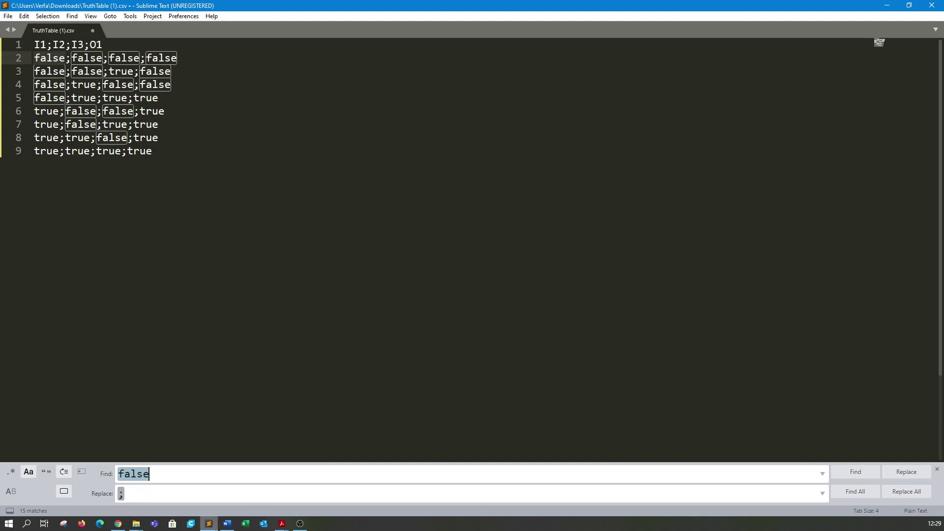
left_click_drag(124, 493, 118, 493)
type("0")
left_click(909, 491)
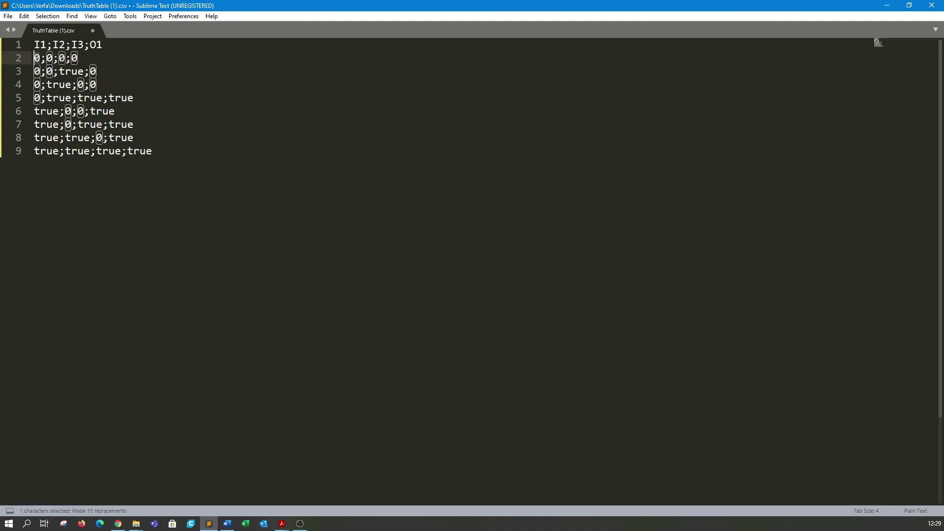
Replace every "true" in the file with 1.
left_click(71, 71)
double_click(71, 72)
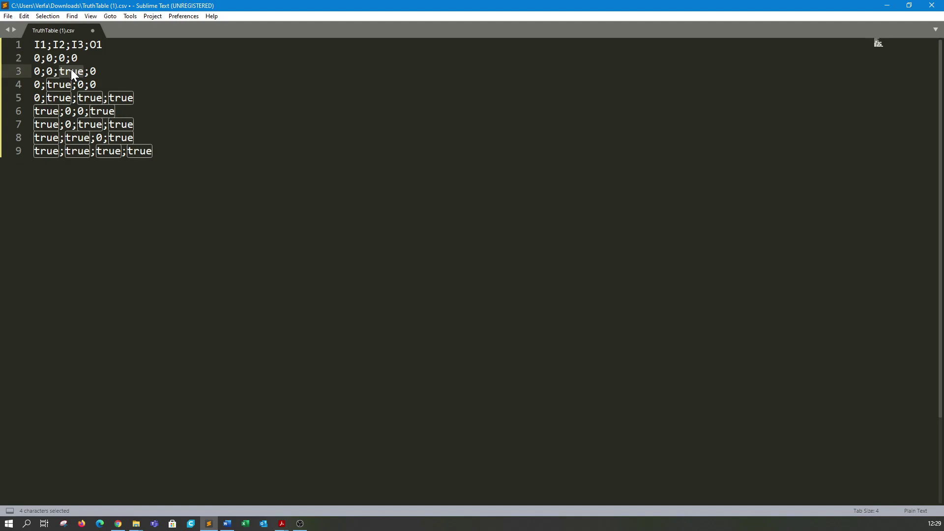
key("ctrl+h")
left_click(125, 494)
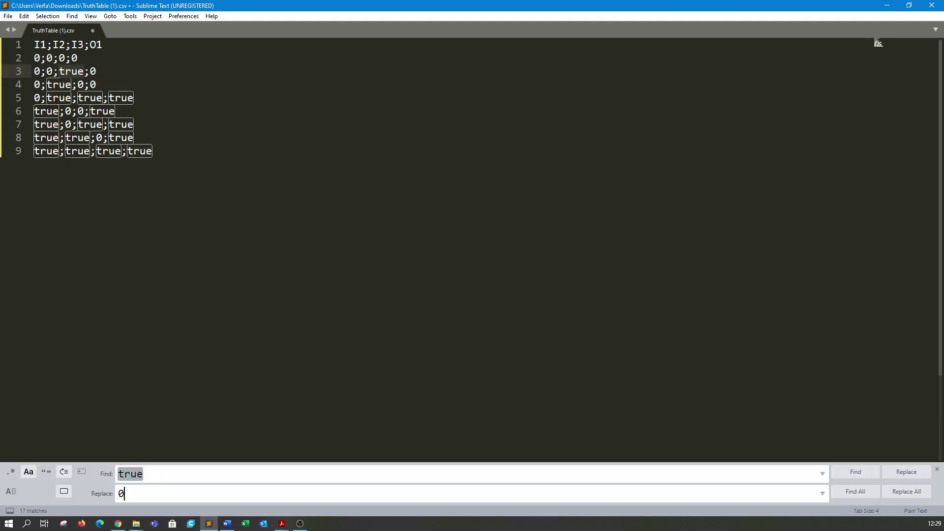
type("1")
left_click(907, 493)
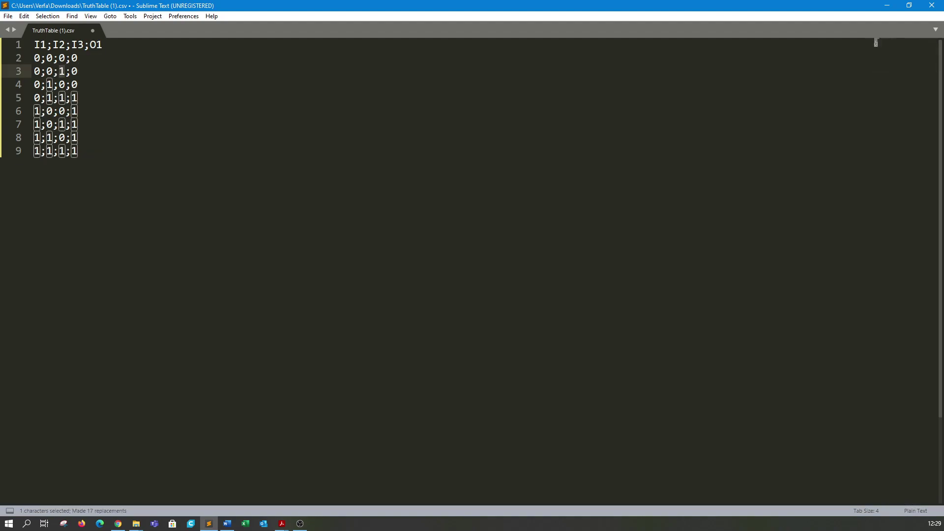
Rename the column headers in the first line to a, b, c and Sortie, and save the file.
left_click_drag(34, 44, 47, 46)
type("a")
double_click(48, 44)
type("b")
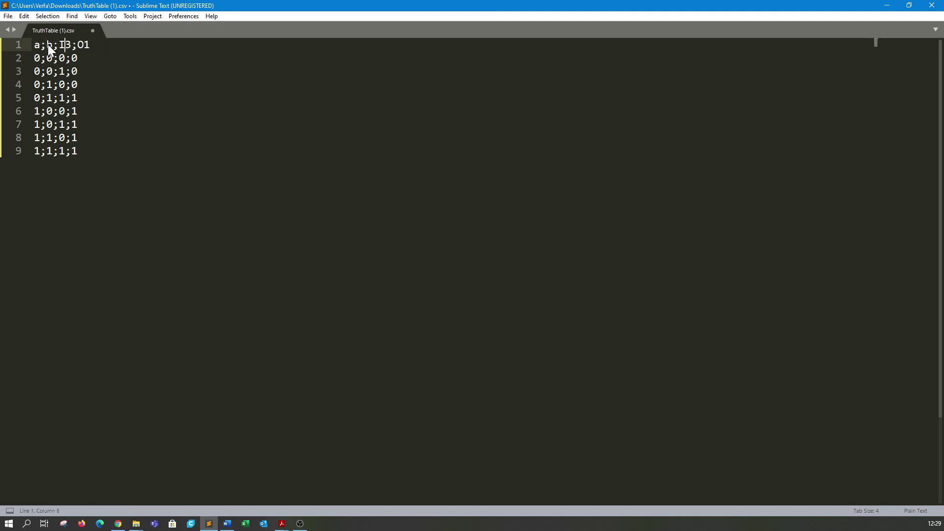
key("shift+Right")
key("shift+Right")
type("c")
key("shift+Right")
key("shift+Right")
type("Sortie")
key("ctrl+s")
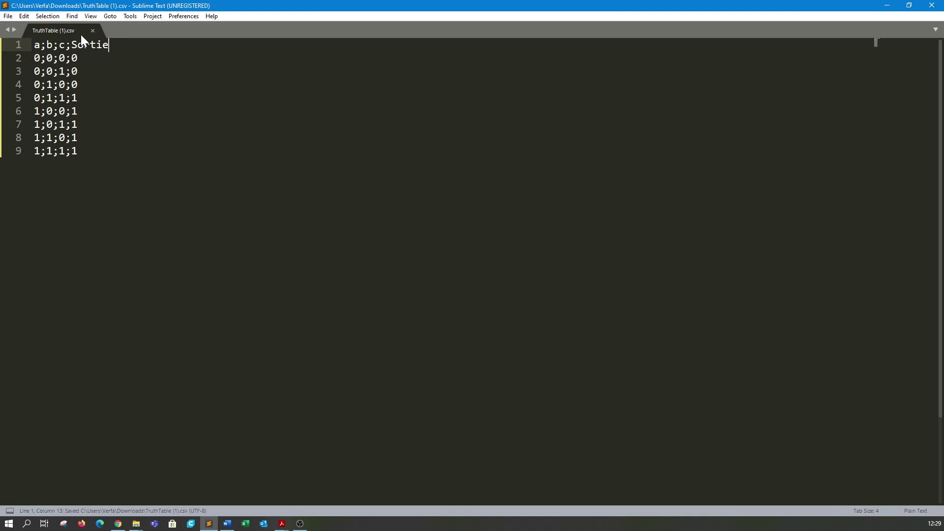
Close the editor, reopen TruthTable (1).csv in Excel, and centre cells A1:D9 with all borders applied.
left_click(930, 5)
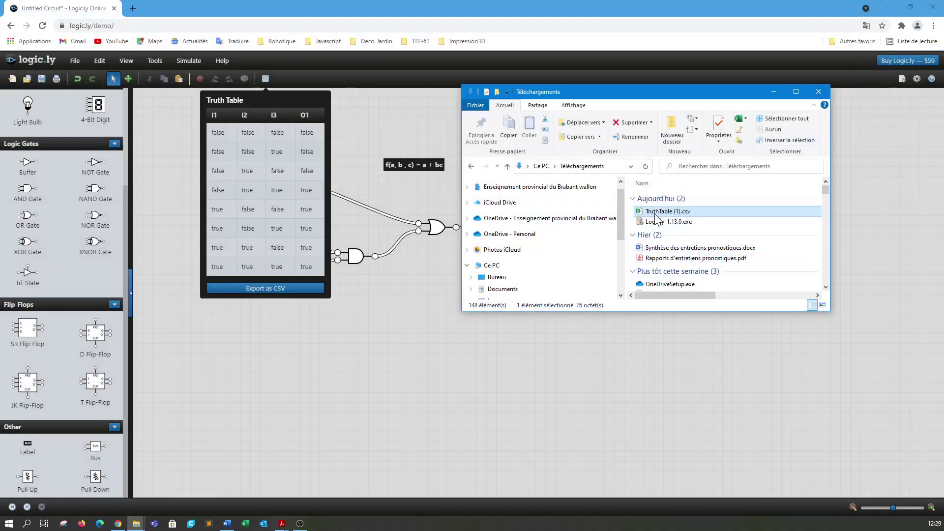
double_click(666, 212)
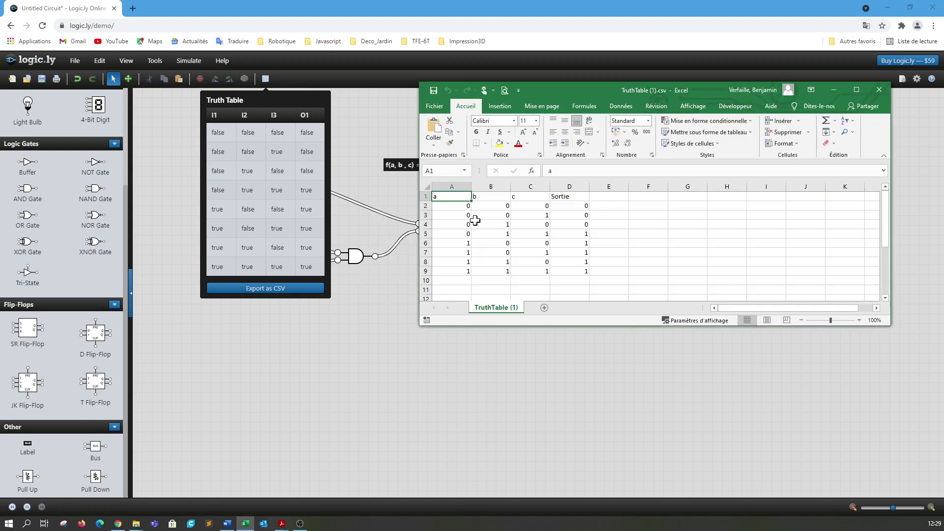
left_click_drag(452, 196, 582, 272)
left_click(564, 132)
left_click(564, 120)
left_click(484, 143)
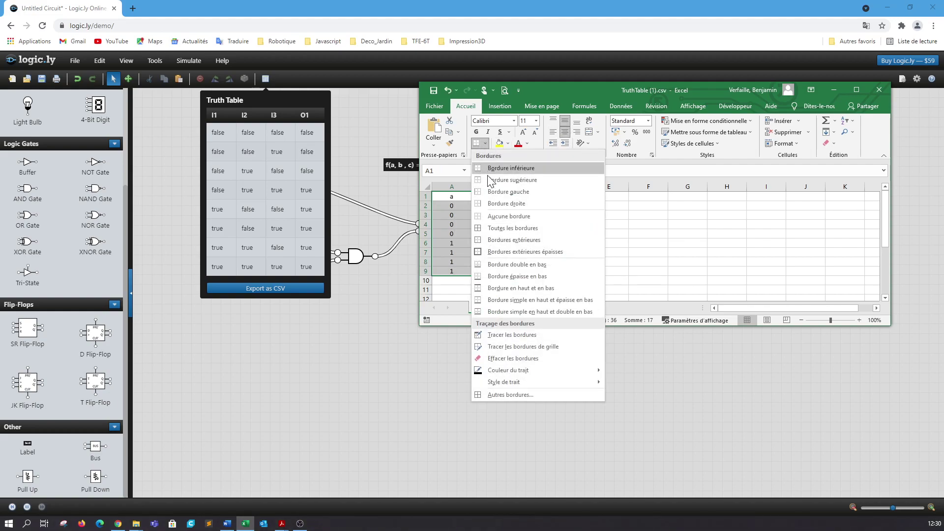
left_click(494, 227)
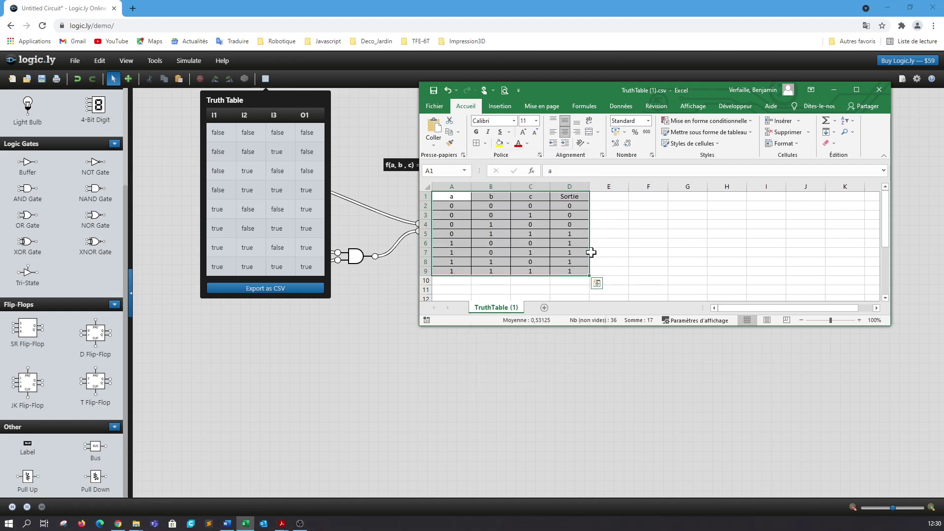
Fill the header cells A1:D1 and the Sortie values in D2:D9 with light grey.
left_click_drag(465, 194, 575, 196)
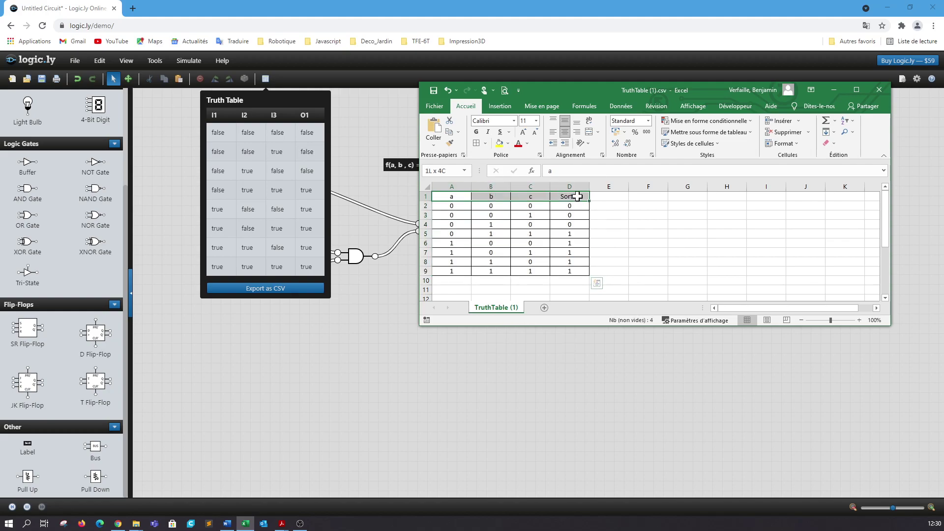
left_click(507, 143)
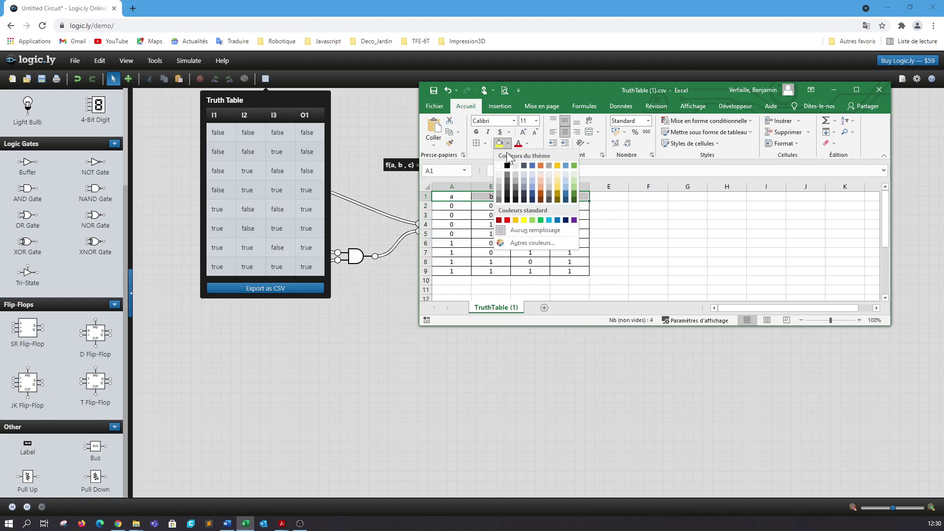
left_click(499, 184)
left_click_drag(571, 207, 577, 270)
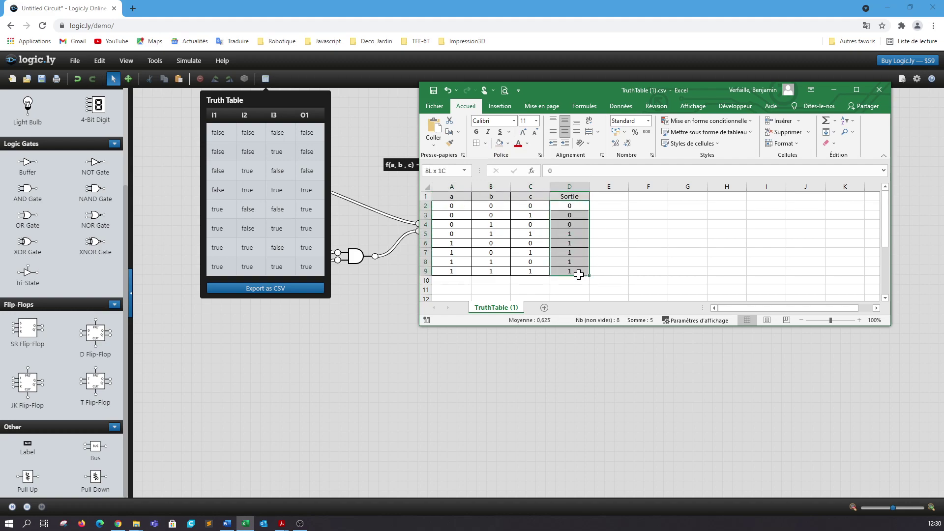
left_click(499, 143)
left_click(592, 216)
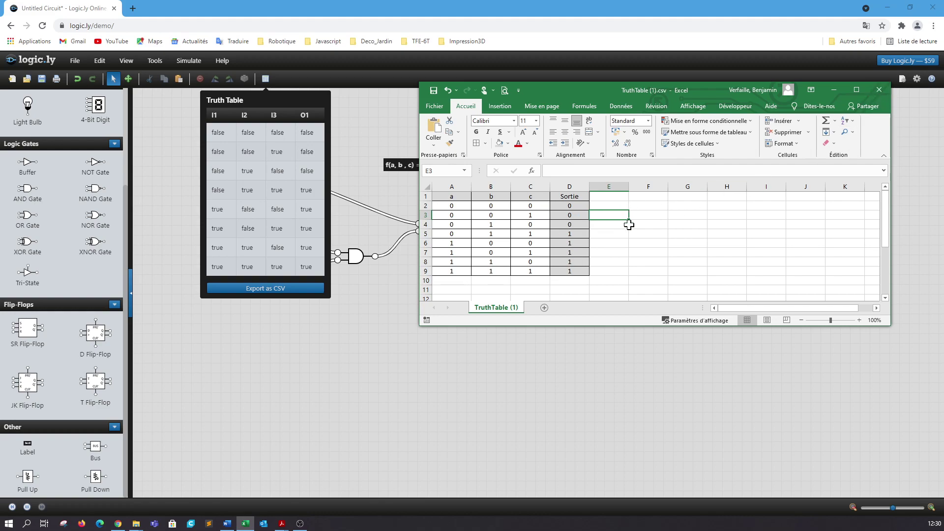
Close TruthTable (1).csv without saving, along with the Téléchargements folder window and the circuit's truth table.
left_click(879, 89)
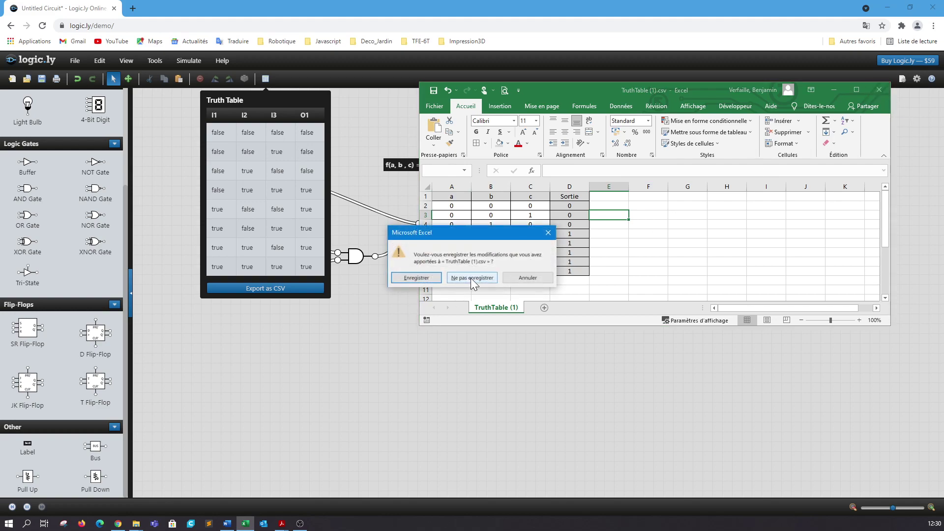
left_click(426, 282)
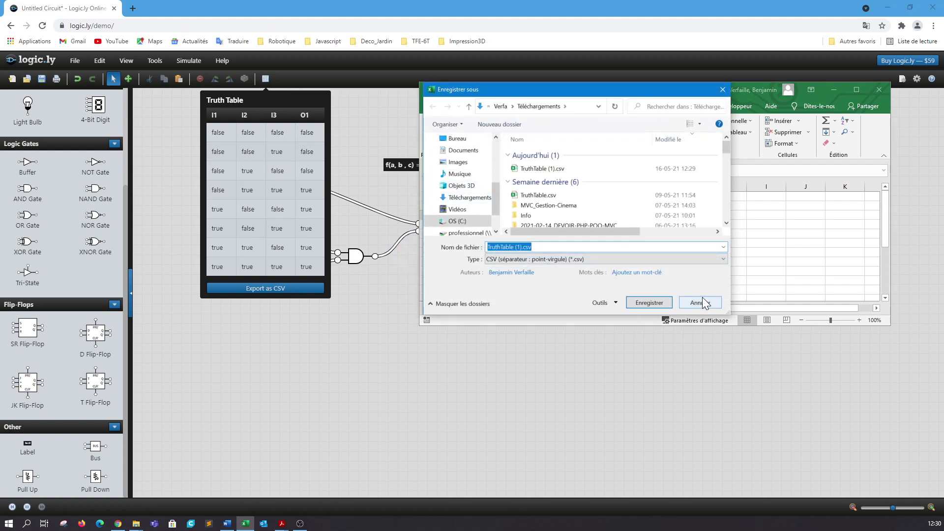
left_click(695, 302)
left_click(470, 277)
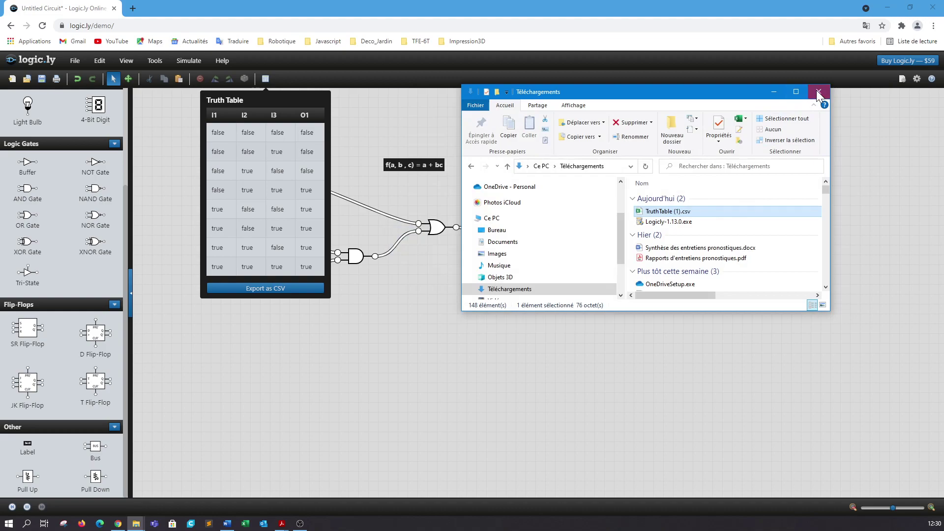
left_click(817, 91)
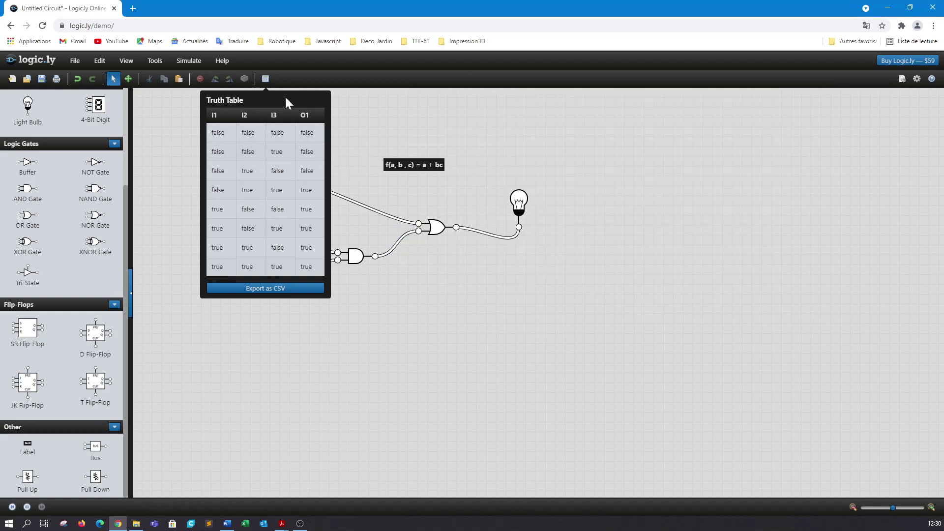
left_click(265, 80)
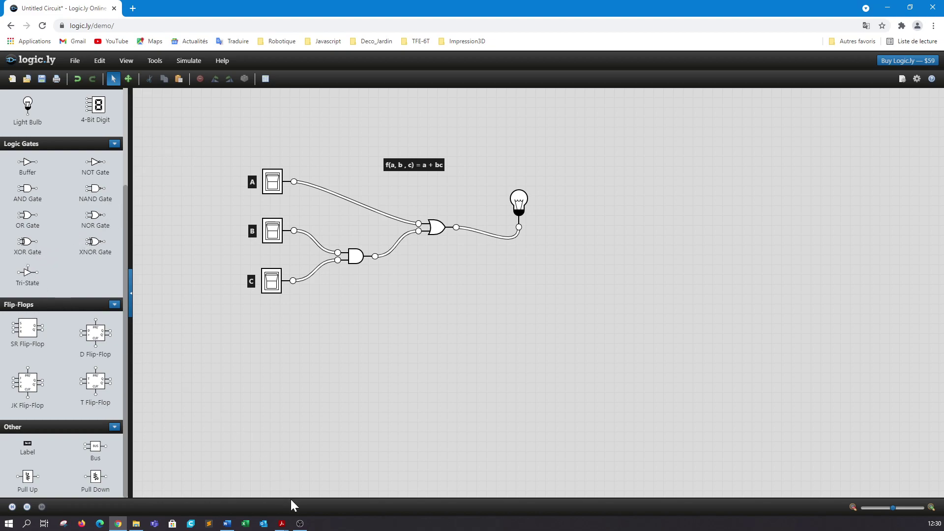
Switch to the Cours_théorique_logique PDF in Acrobat Reader and examine the logic gate tables and section 6.1 on using only NAND gates.
mouse_move(284, 527)
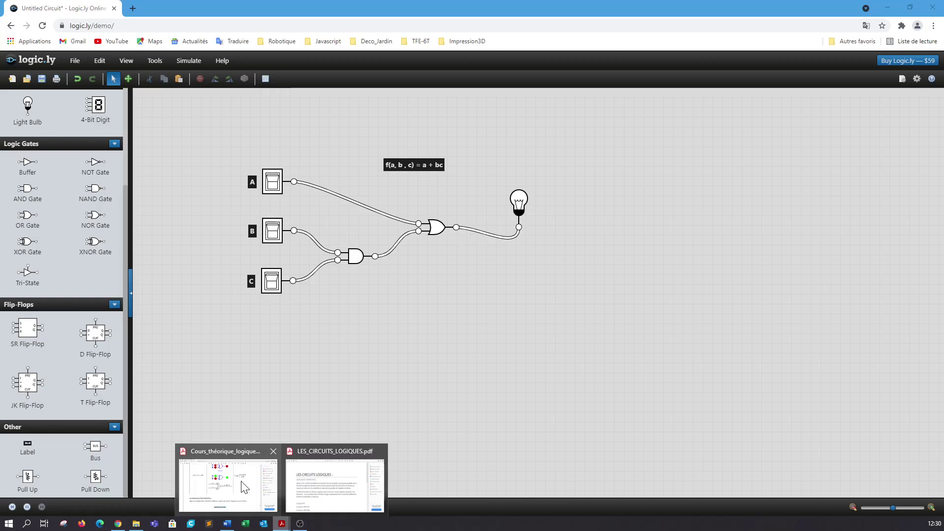
left_click(226, 479)
scroll(541, 229, "up", 10)
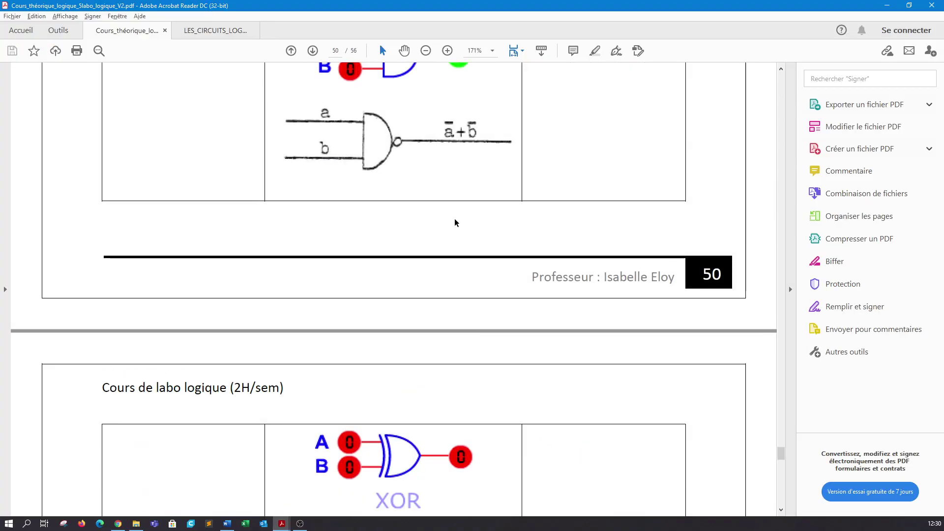
scroll(435, 205, "up", 10)
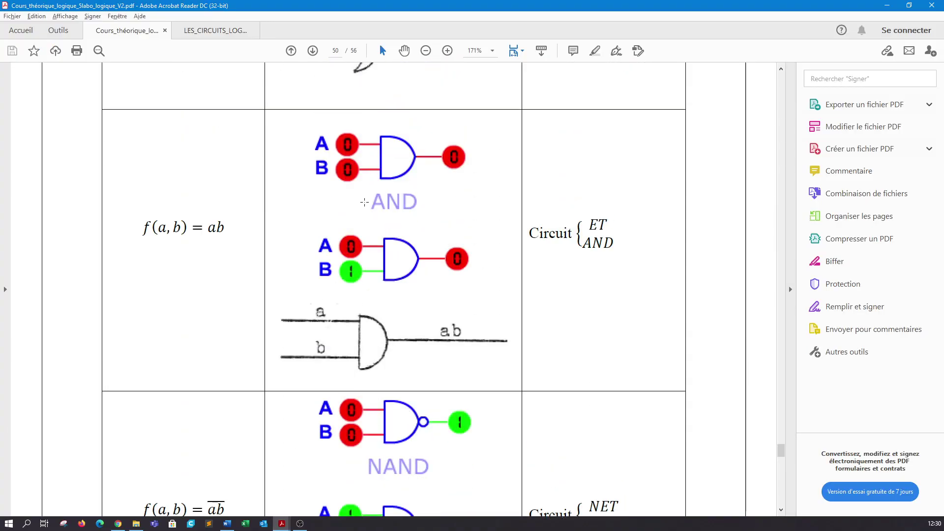
scroll(427, 268, "down", 10)
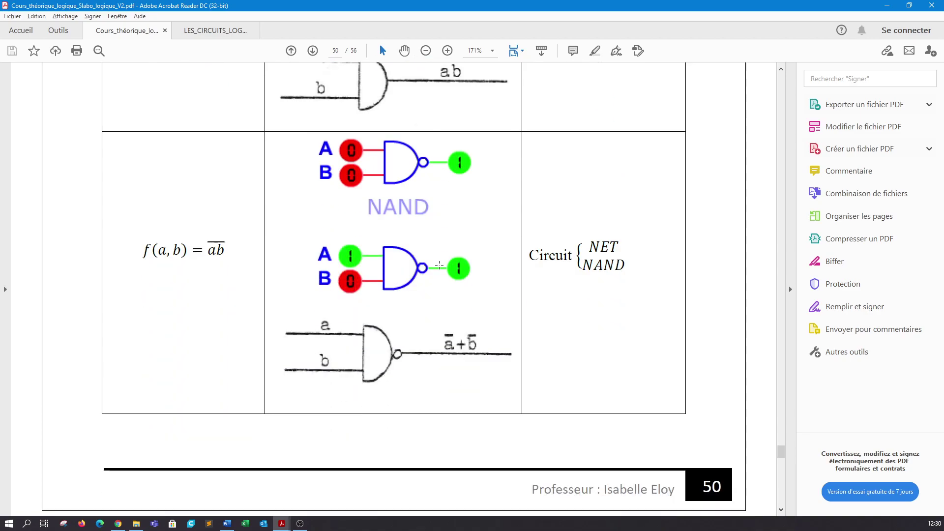
scroll(440, 269, "down", 10)
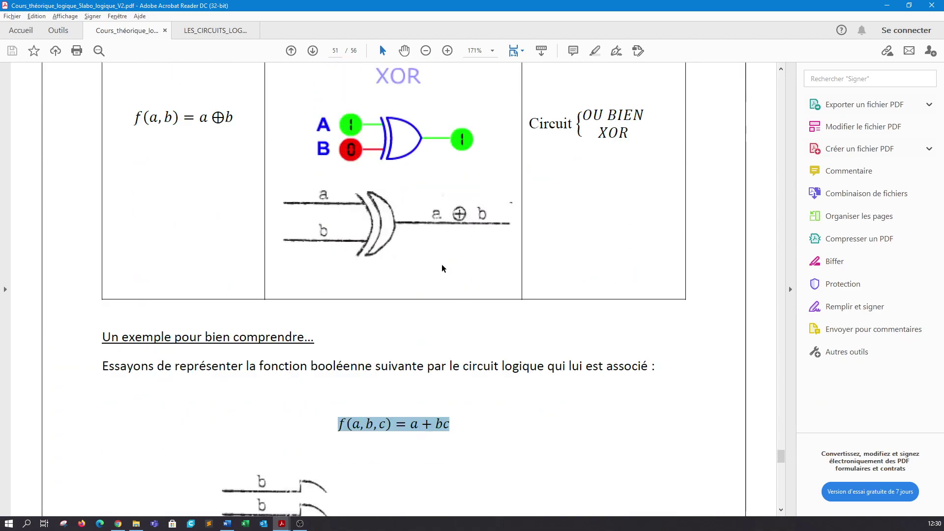
scroll(441, 268, "down", 15)
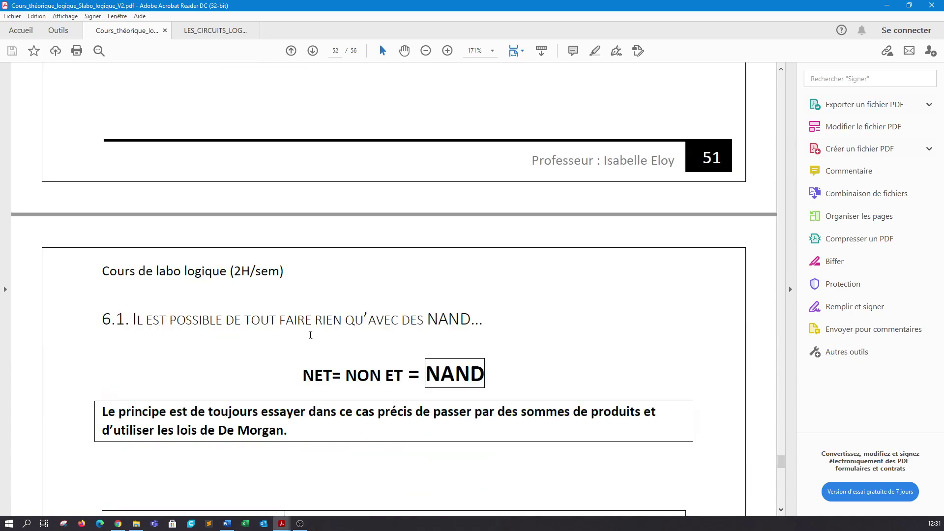
scroll(388, 293, "down", 3)
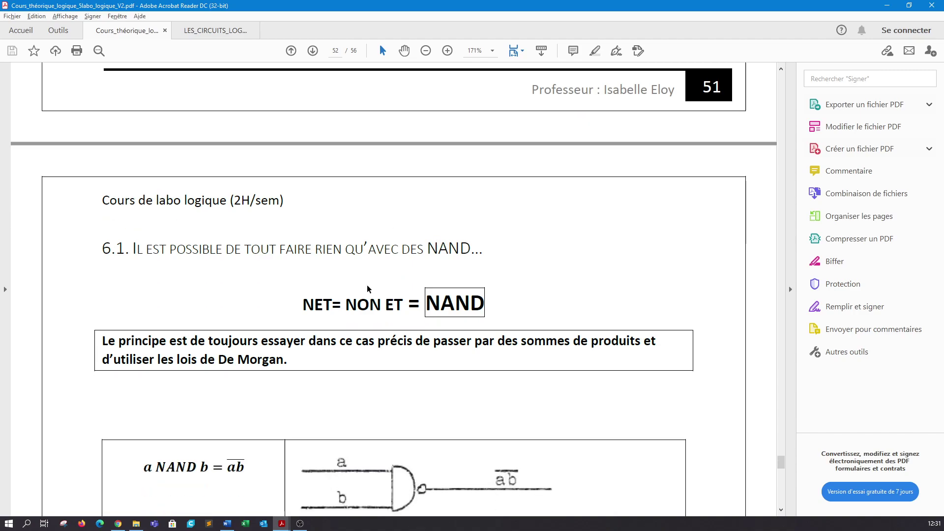
scroll(368, 289, "down", 6)
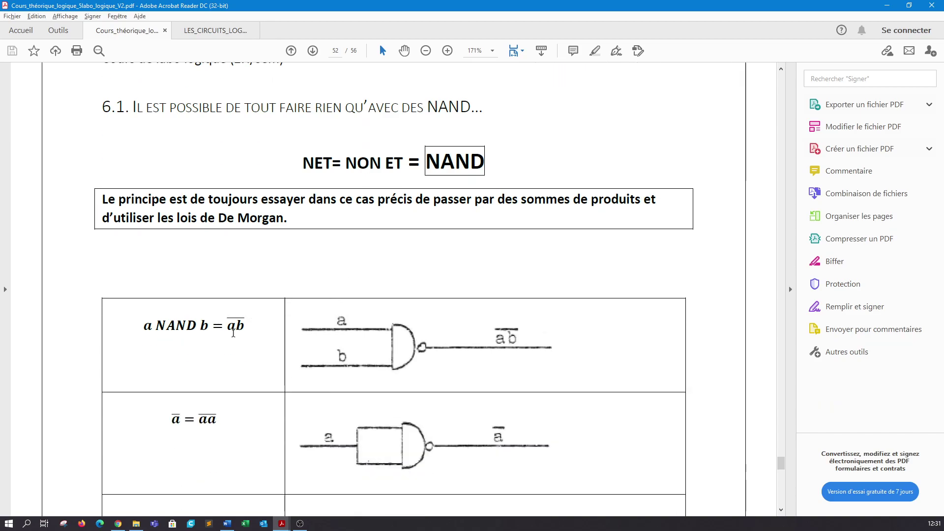